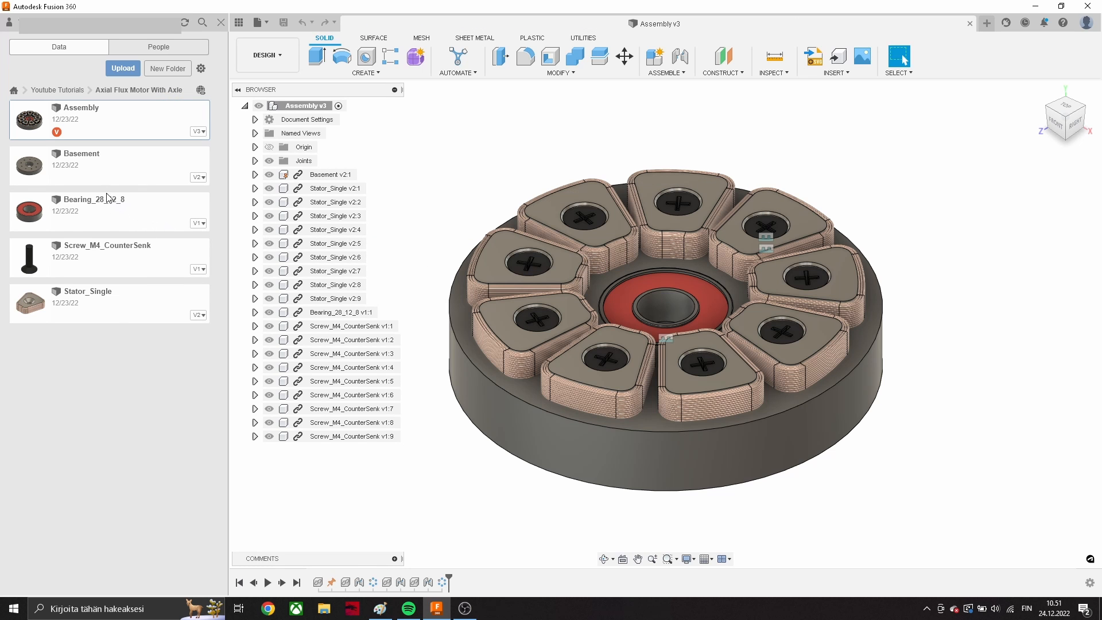
# - Open the Stator_Single part and create a section analysis that cuts through the core and coil windings at 0 mm distance
pyautogui.doubleClick(121, 319)
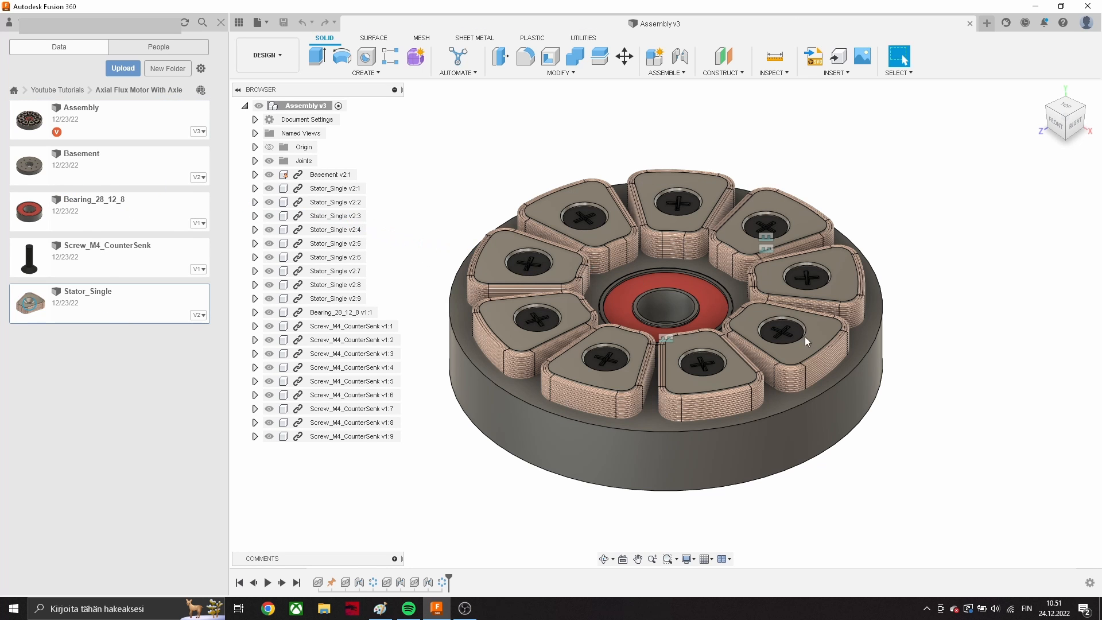
pyautogui.click(773, 73)
pyautogui.click(774, 216)
pyautogui.click(643, 304)
pyautogui.keyDown('shift'); pyautogui.moveTo(918, 344); pyautogui.dragTo(826, 333, button='middle'); pyautogui.keyUp('shift')
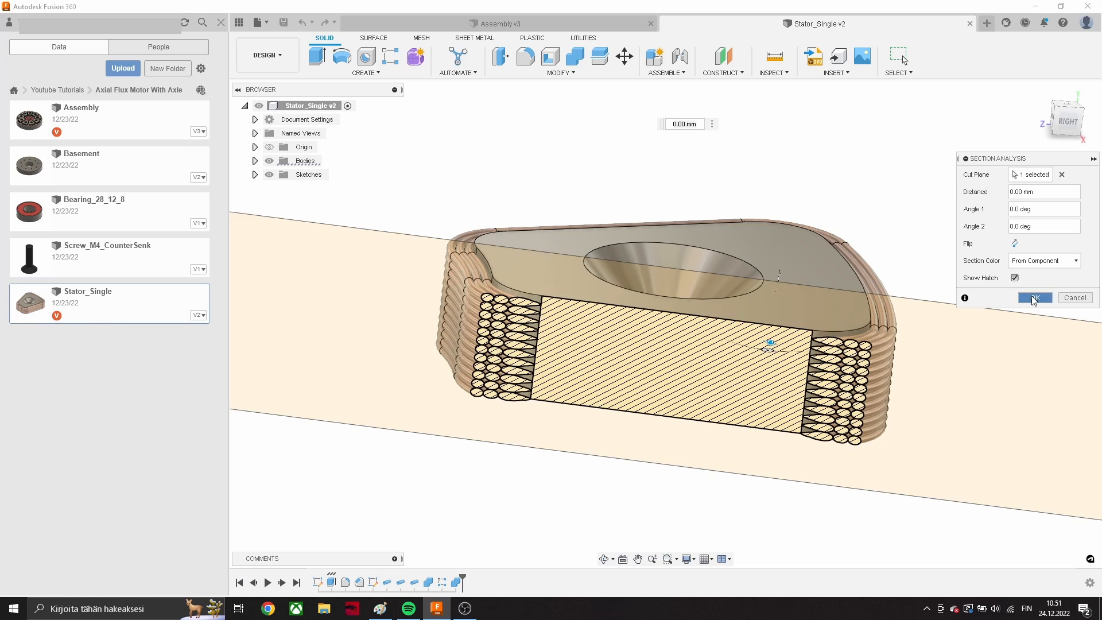
pyautogui.click(1034, 298)
# - Examine in the section how the lowest coil windings sit relative to the underside of the stator core
pyautogui.keyDown('shift'); pyautogui.moveTo(964, 304); pyautogui.dragTo(971, 288, button='middle'); pyautogui.keyUp('shift')
pyautogui.click(1067, 117)
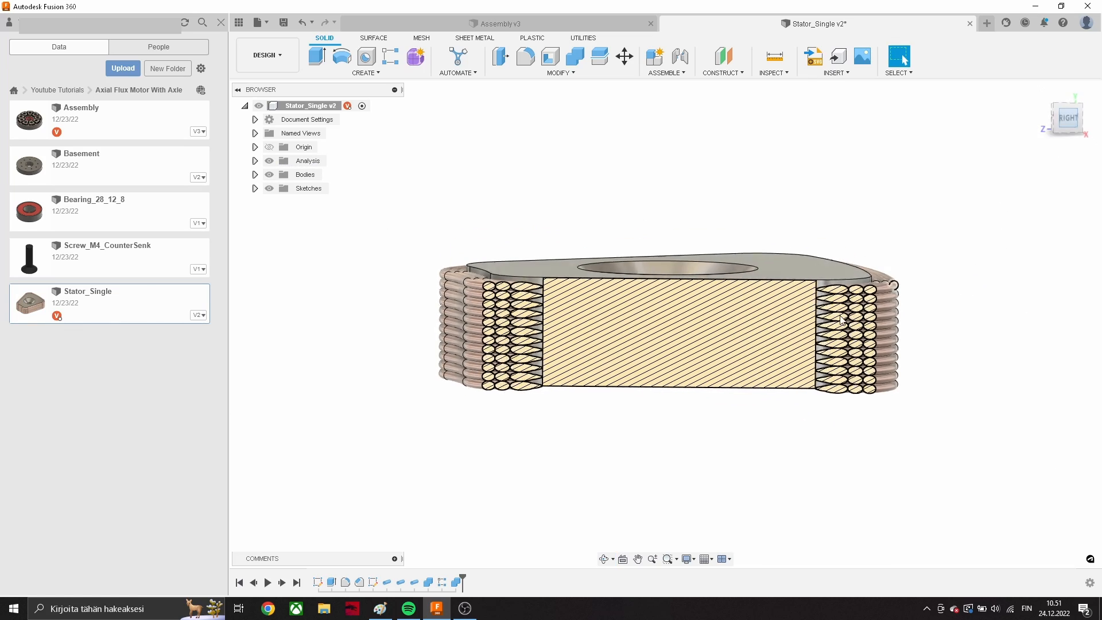
pyautogui.scroll(3, 536, 396)
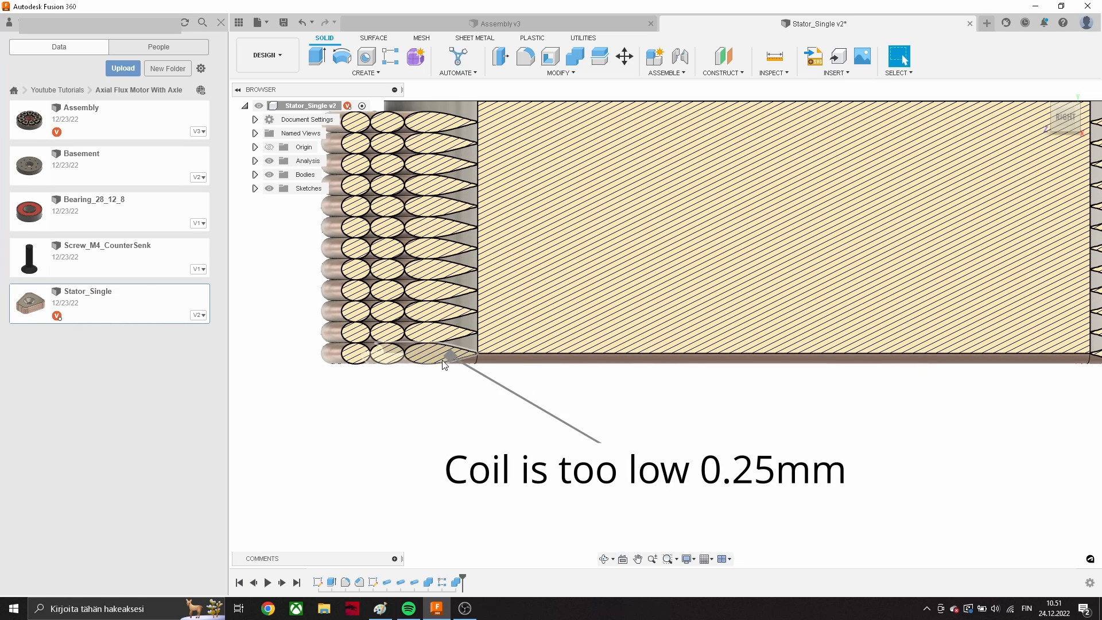
pyautogui.scroll(-3, 546, 346)
pyautogui.keyDown('shift'); pyautogui.moveTo(763, 374); pyautogui.dragTo(586, 339, button='middle'); pyautogui.keyUp('shift')
pyautogui.keyDown('shift'); pyautogui.moveTo(784, 291); pyautogui.dragTo(790, 326, button='middle'); pyautogui.keyUp('shift')
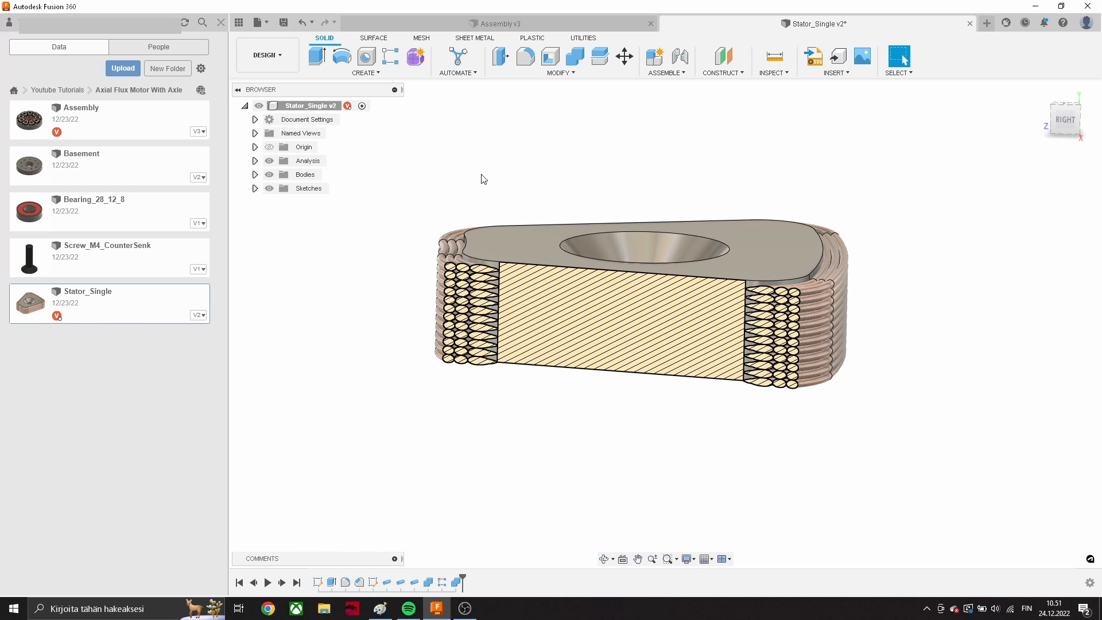
# - Try to raise the coil body Body2 by 0.25 mm with Move/Copy
pyautogui.press('m')
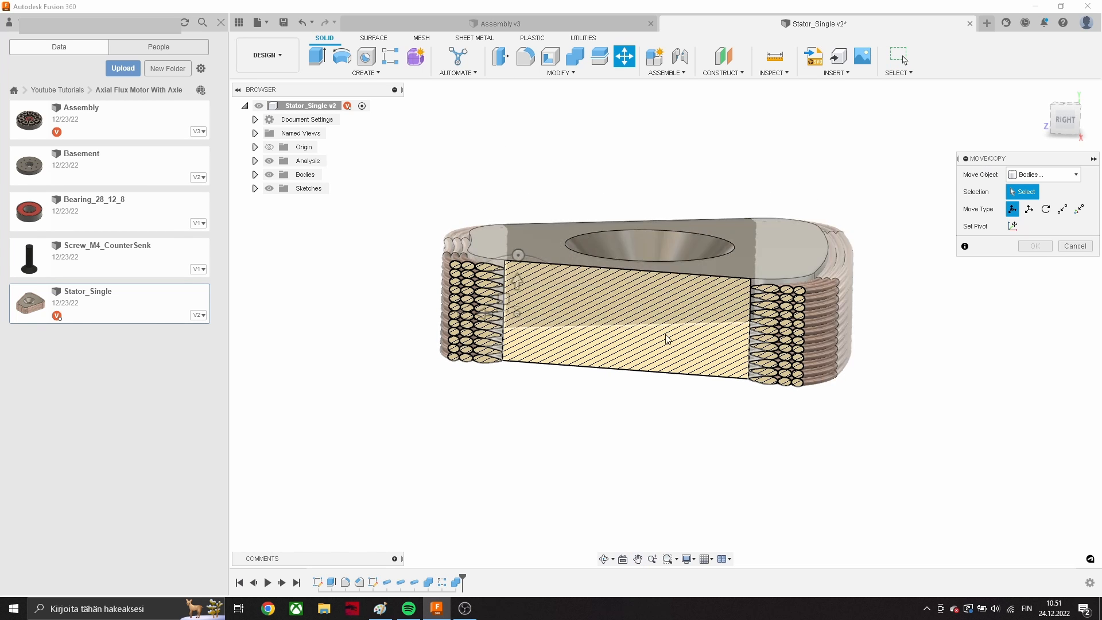
pyautogui.keyDown('shift'); pyautogui.moveTo(849, 283); pyautogui.dragTo(848, 322, button='middle'); pyautogui.keyUp('shift')
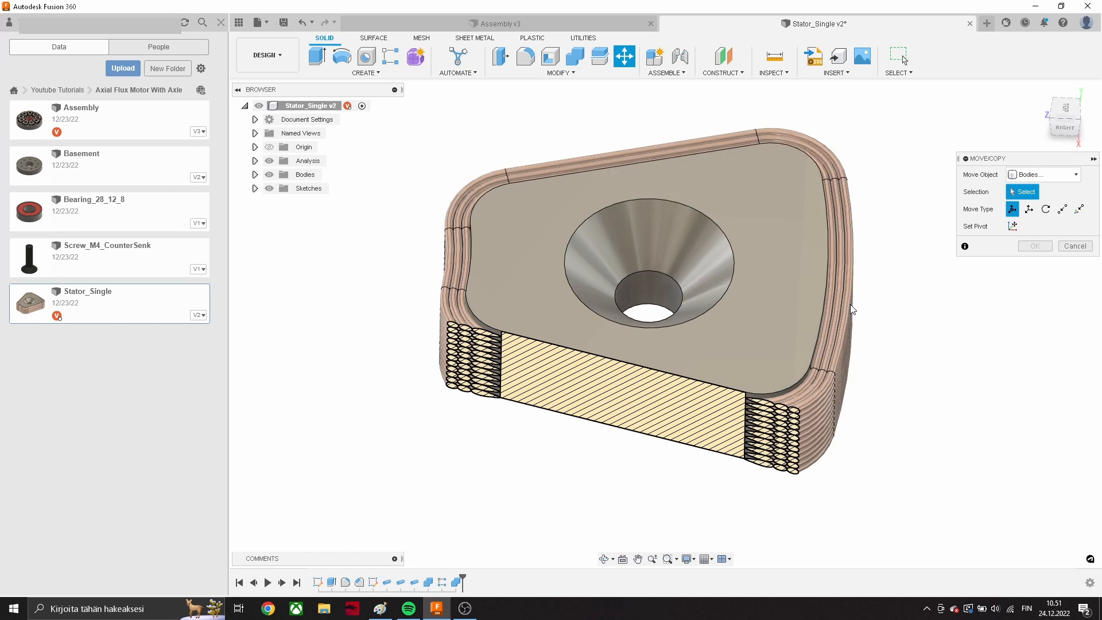
pyautogui.click(255, 174)
pyautogui.click(302, 206)
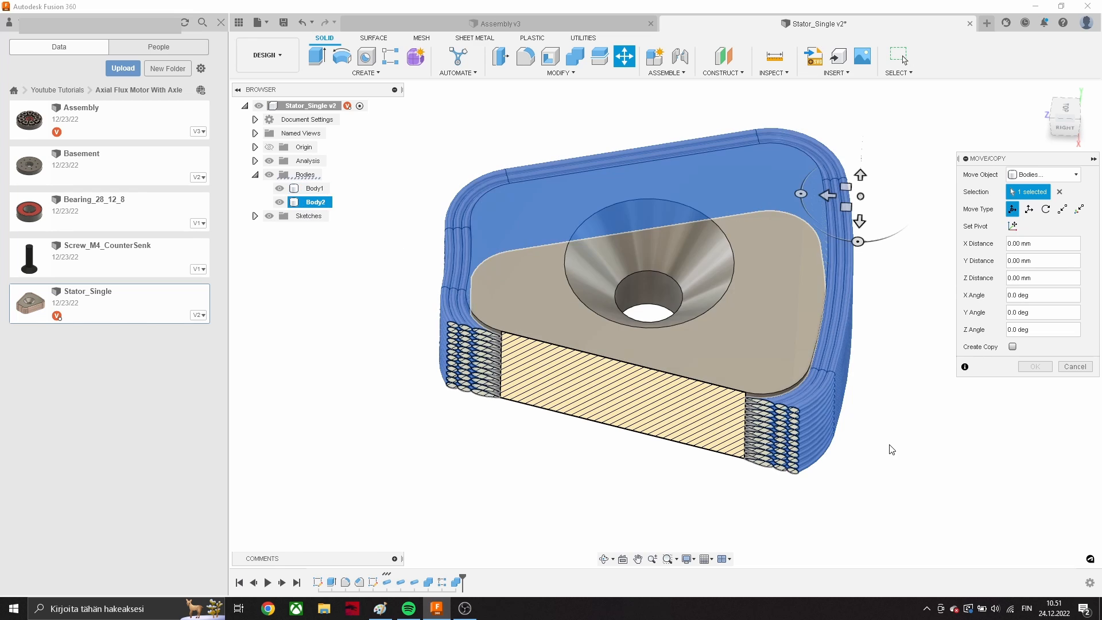
pyautogui.keyDown('shift'); pyautogui.moveTo(890, 450); pyautogui.dragTo(882, 401, button='middle'); pyautogui.keyUp('shift')
pyautogui.click(1064, 121)
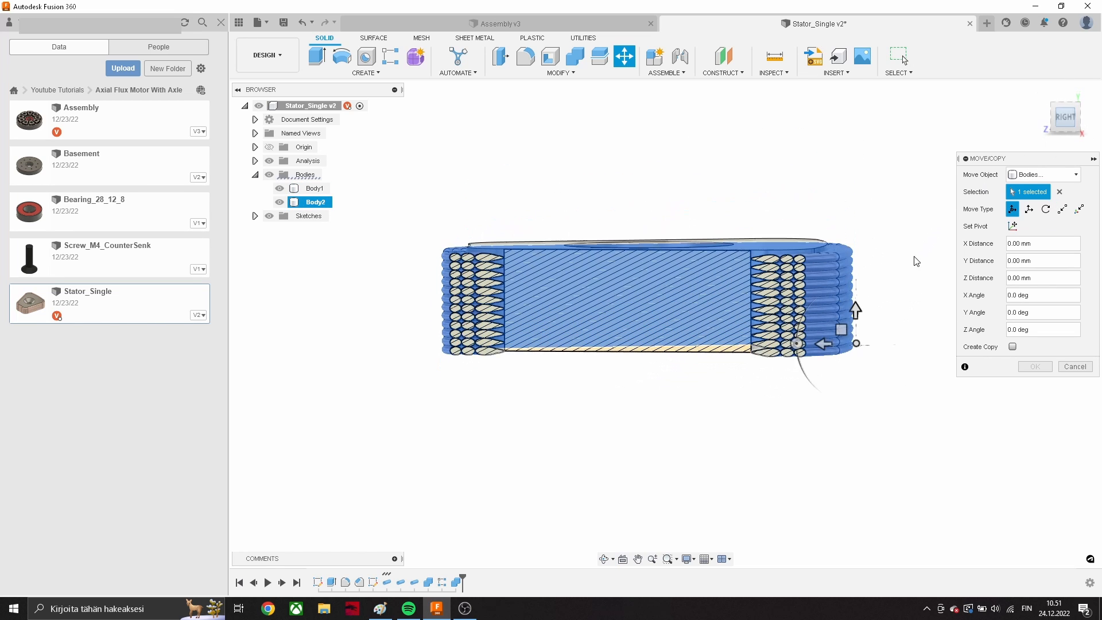
pyautogui.click(854, 316)
pyautogui.moveTo(853, 316); pyautogui.dragTo(853, 301)
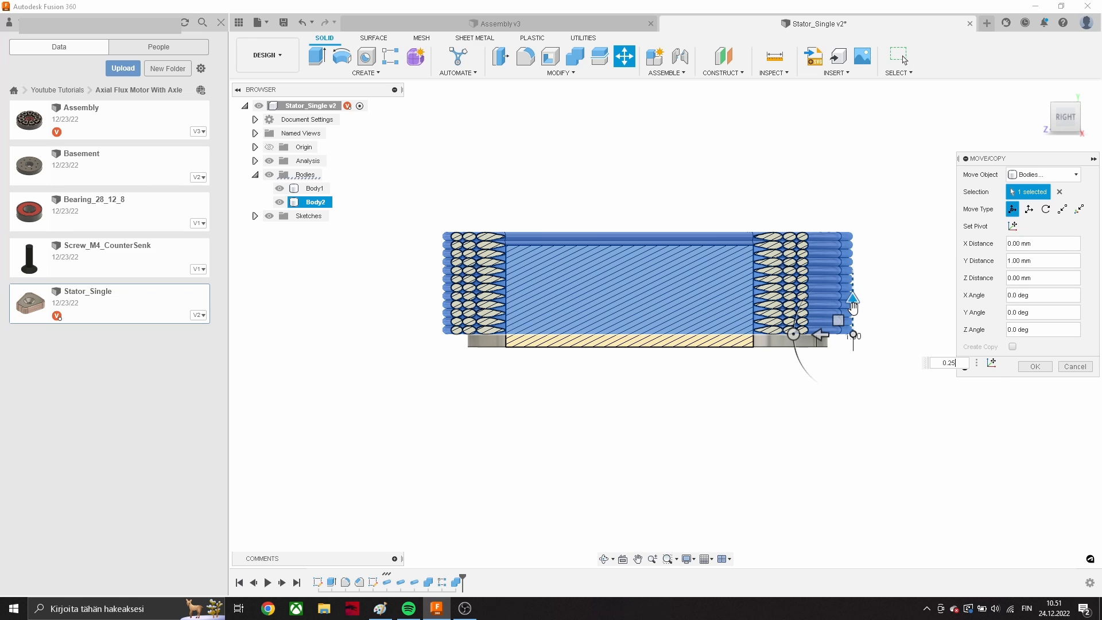
pyautogui.write('0.25')
pyautogui.press('Return')
pyautogui.click(1035, 368)
pyautogui.keyDown('shift'); pyautogui.moveTo(931, 281); pyautogui.dragTo(471, 289, button='middle'); pyautogui.keyUp('shift')
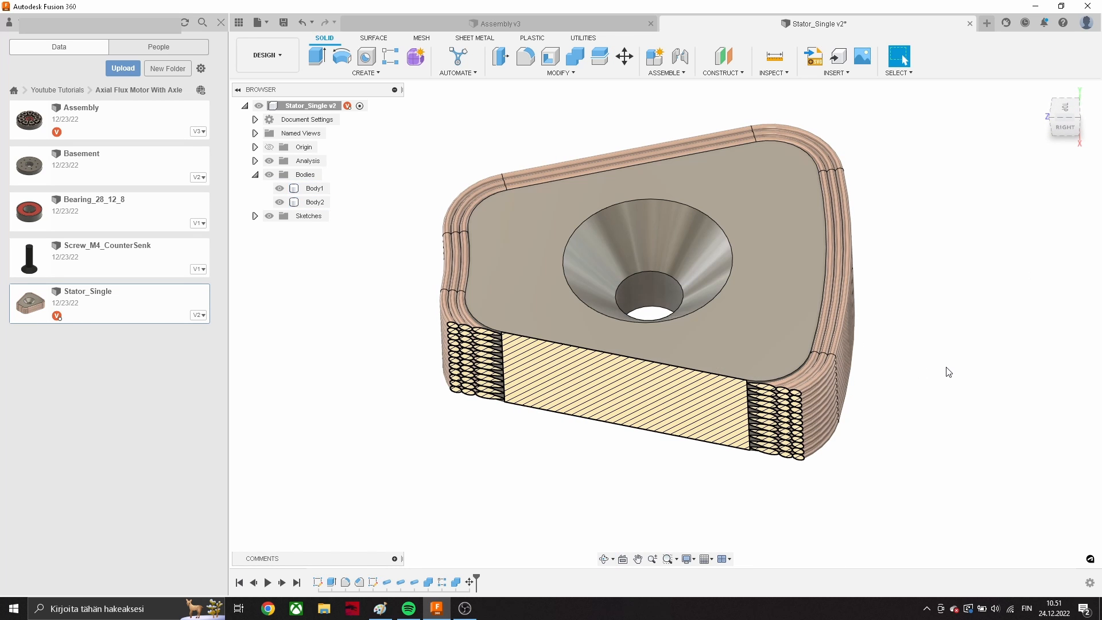
# - Remove the coil's move feature and roll the timeline back to just before Sketch2
pyautogui.press('F5')
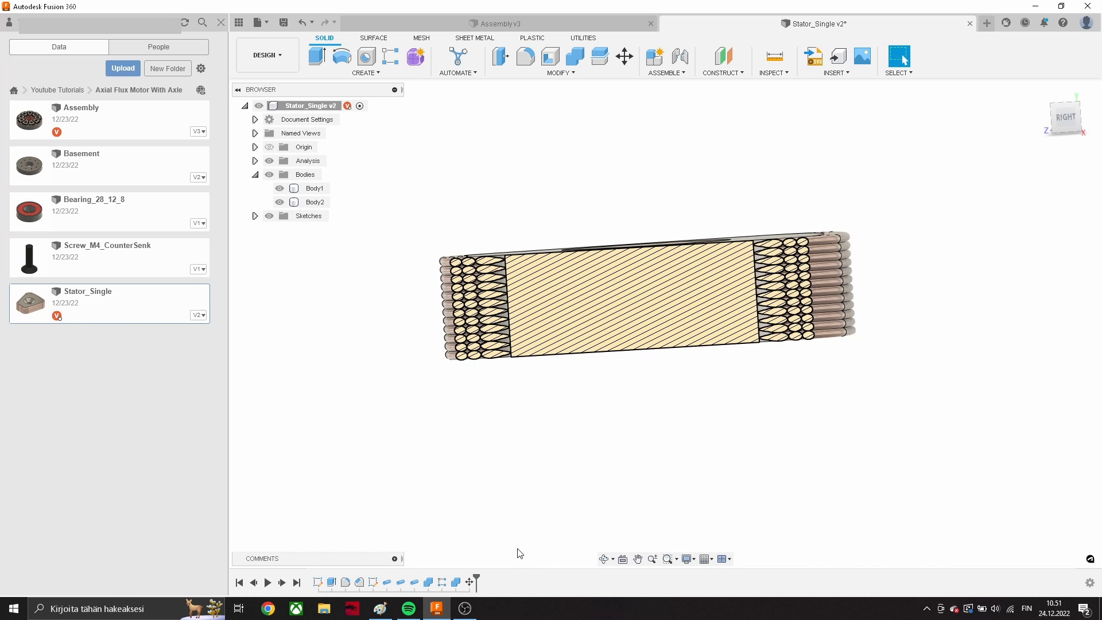
pyautogui.moveTo(903, 393)
pyautogui.keyDown('shift'); pyautogui.mouseDown(button='middle')
pyautogui.moveTo(910, 400)
pyautogui.moveTo(890, 408)
pyautogui.mouseUp(button='middle'); pyautogui.keyUp('shift')
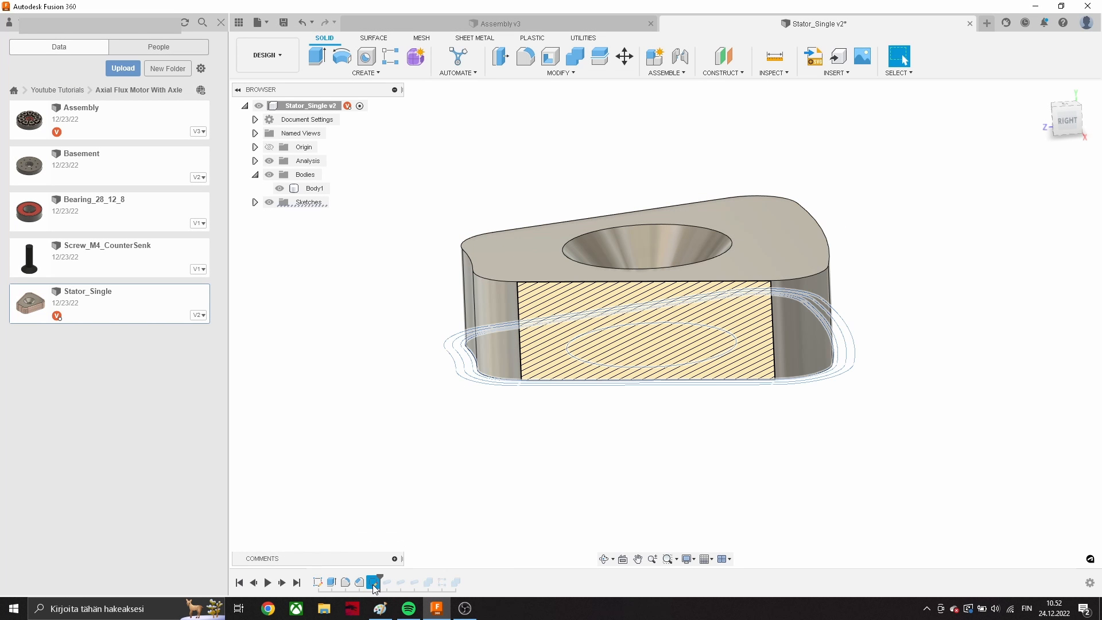
pyautogui.click(255, 202)
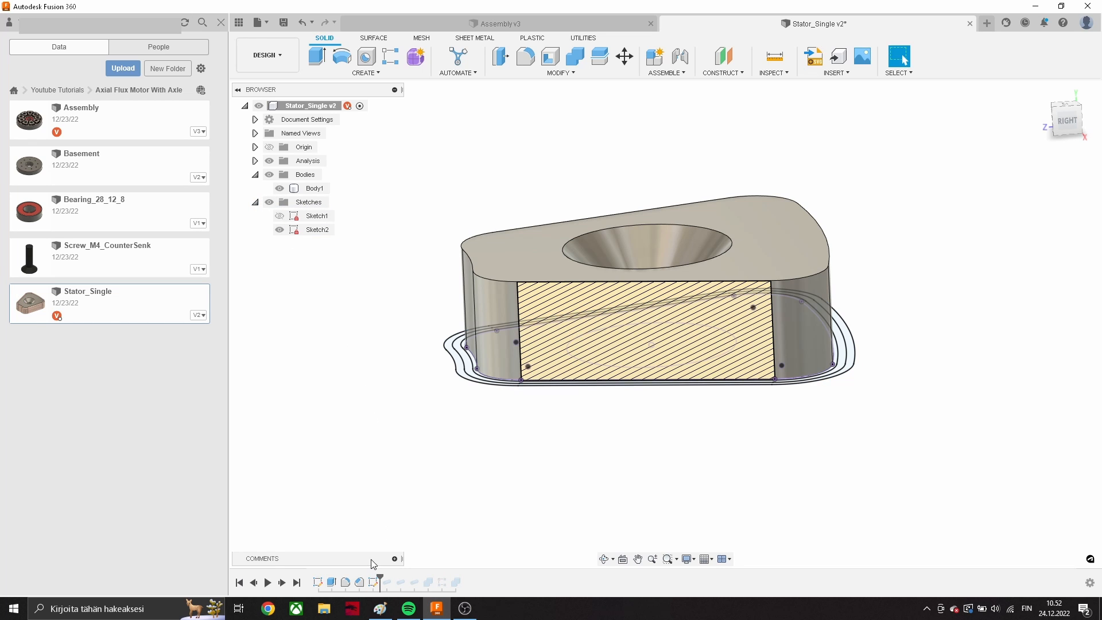
pyautogui.moveTo(379, 578); pyautogui.dragTo(365, 579)
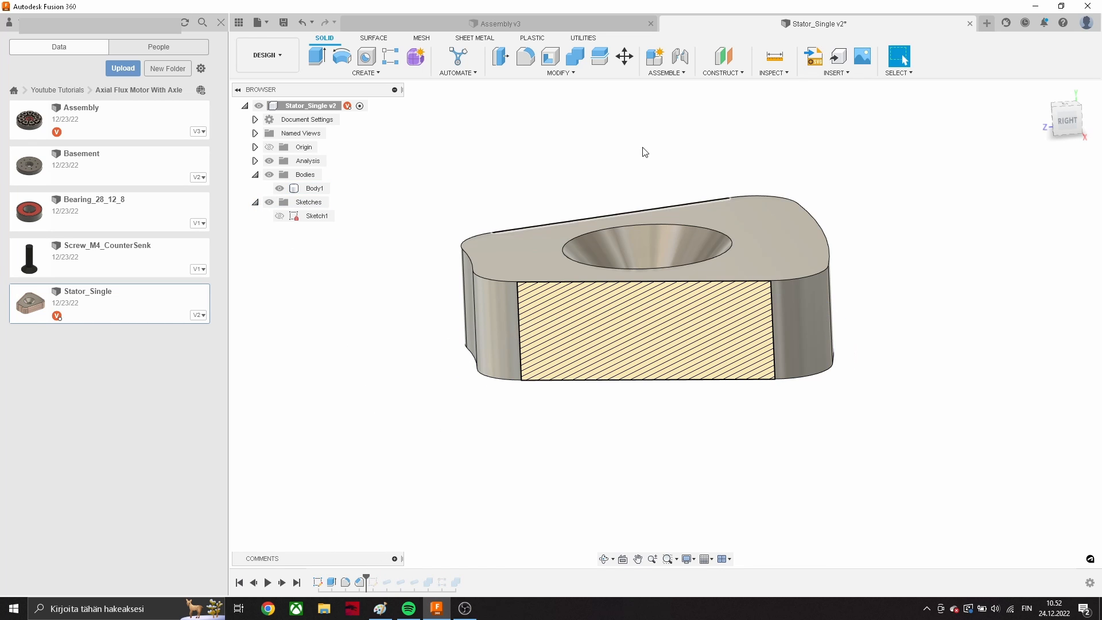
# - Create an offset plane from the stator core's top face at a distance of -5.75 mm
pyautogui.click(774, 72)
pyautogui.click(722, 73)
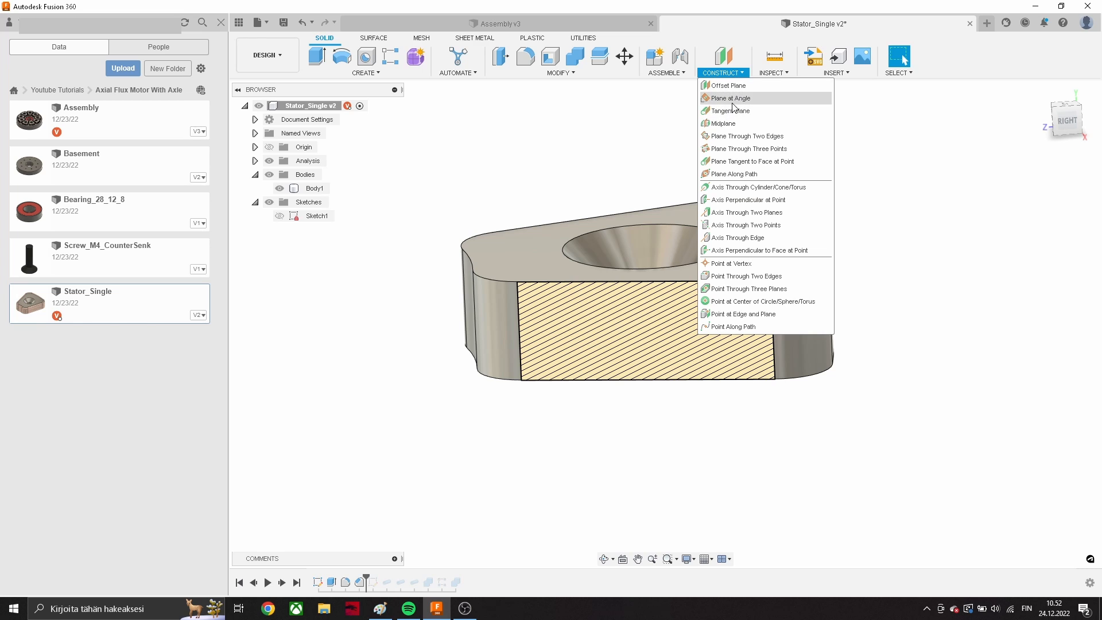
pyautogui.click(727, 85)
pyautogui.click(787, 213)
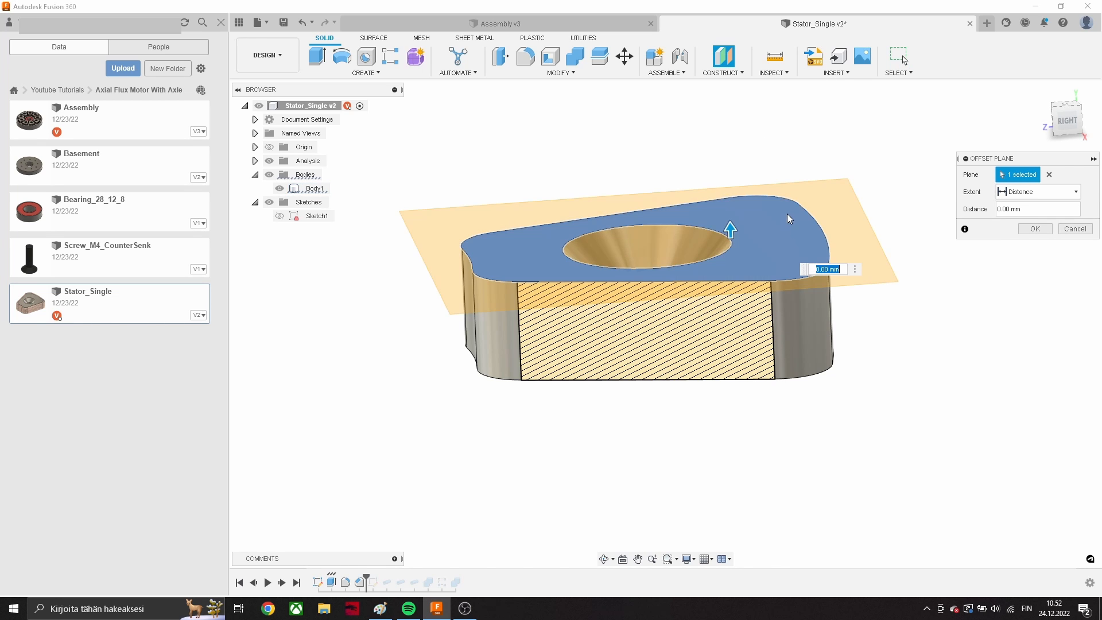
pyautogui.moveTo(731, 229); pyautogui.dragTo(736, 313)
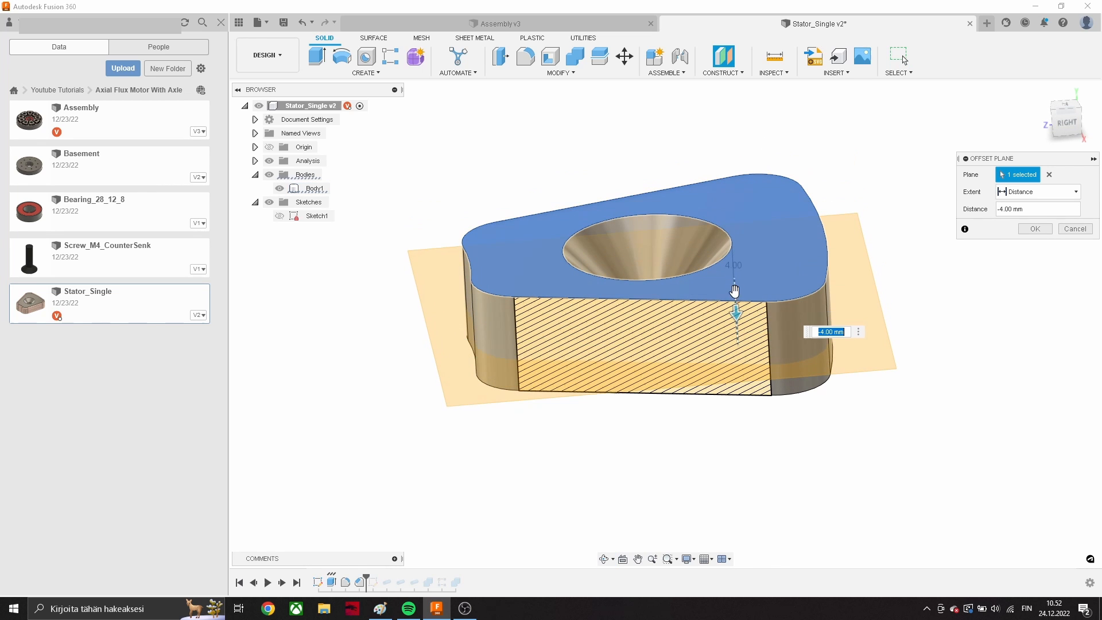
pyautogui.click(1060, 128)
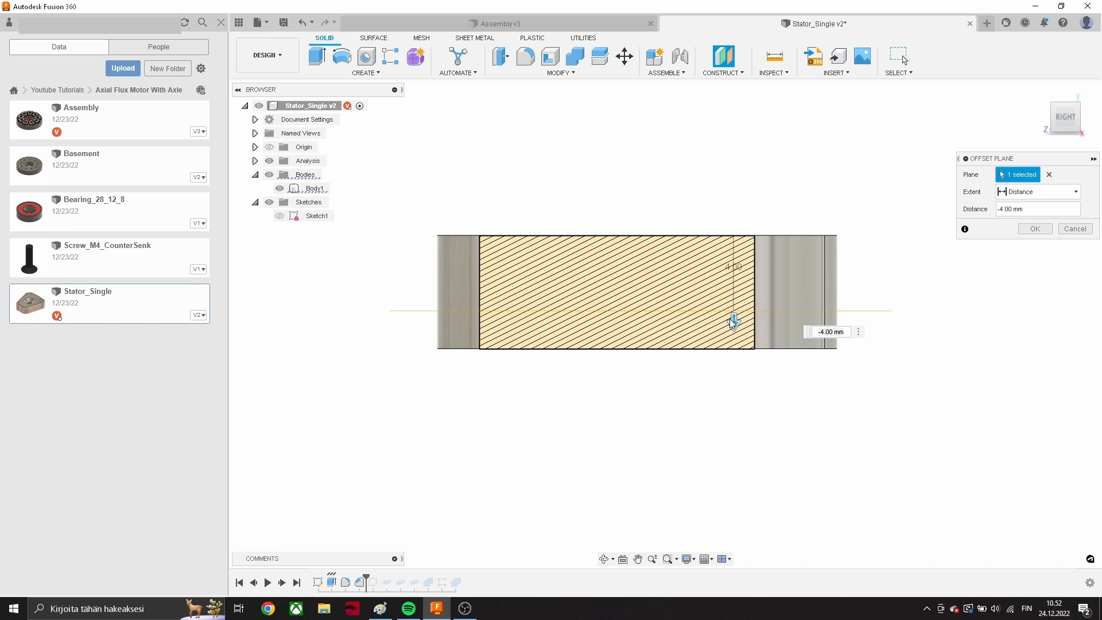
pyautogui.moveTo(736, 324); pyautogui.dragTo(738, 350)
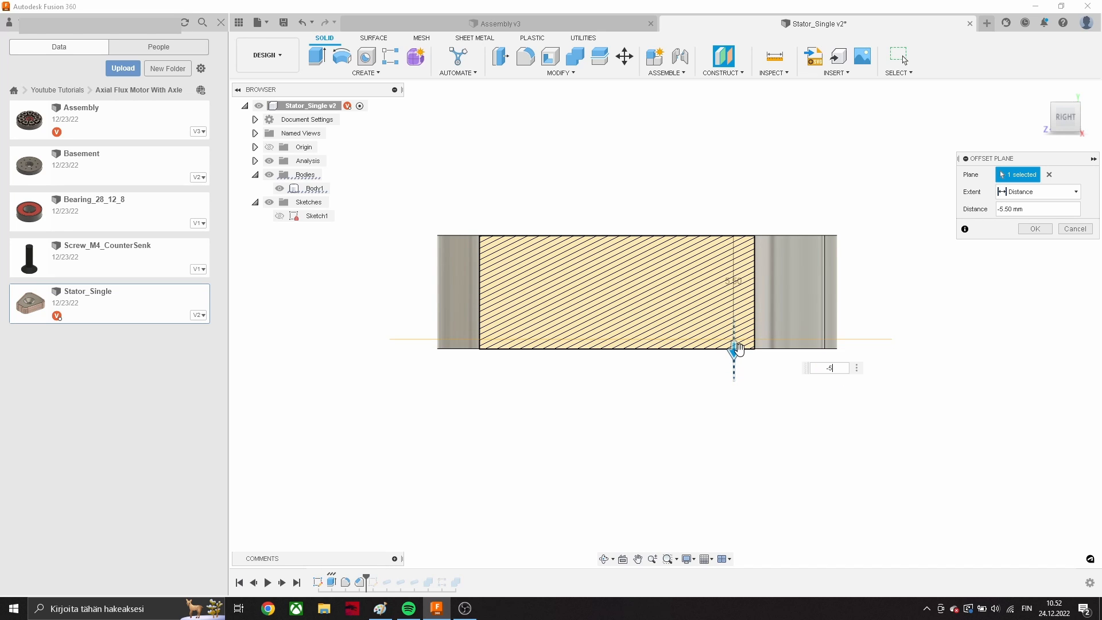
pyautogui.write('-5.75')
pyautogui.press('Return')
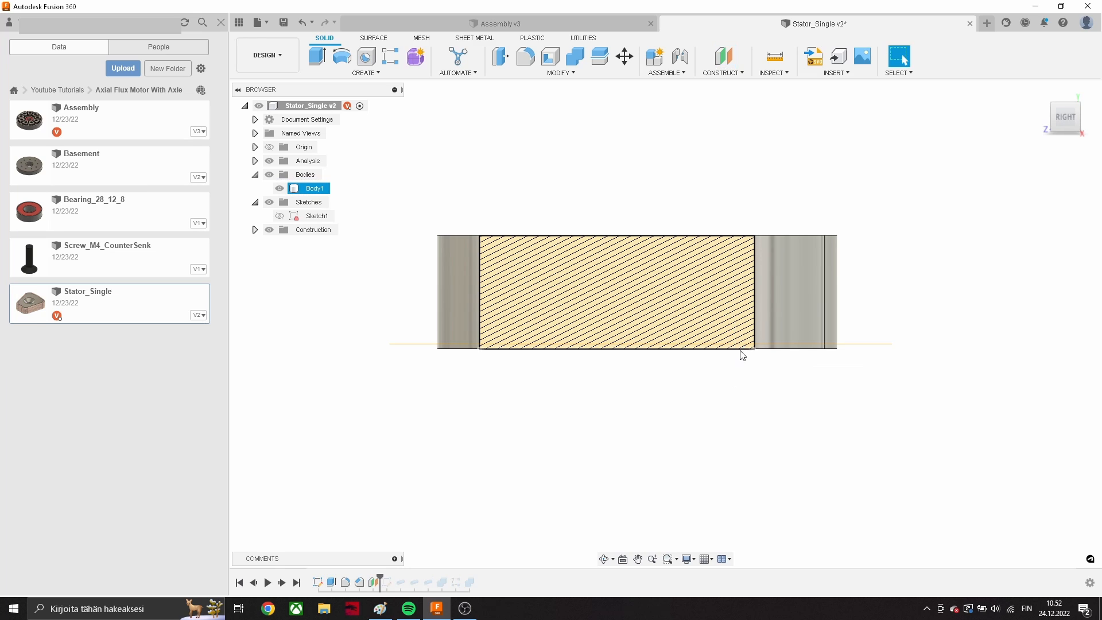
# - Roll the timeline past Sketch2 and redefine its sketch plane to the offset construction plane
pyautogui.scroll(-1, 750, 324)
pyautogui.keyDown('shift'); pyautogui.moveTo(850, 304); pyautogui.dragTo(832, 324, button='middle'); pyautogui.keyUp('shift')
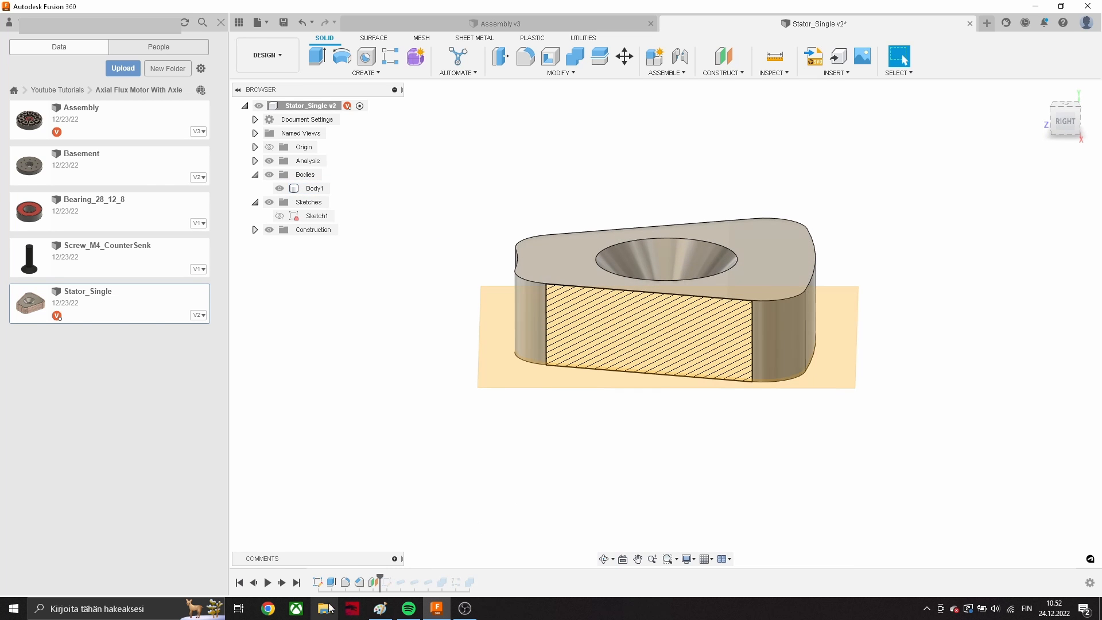
pyautogui.moveTo(380, 577); pyautogui.dragTo(394, 579)
pyautogui.click(386, 584)
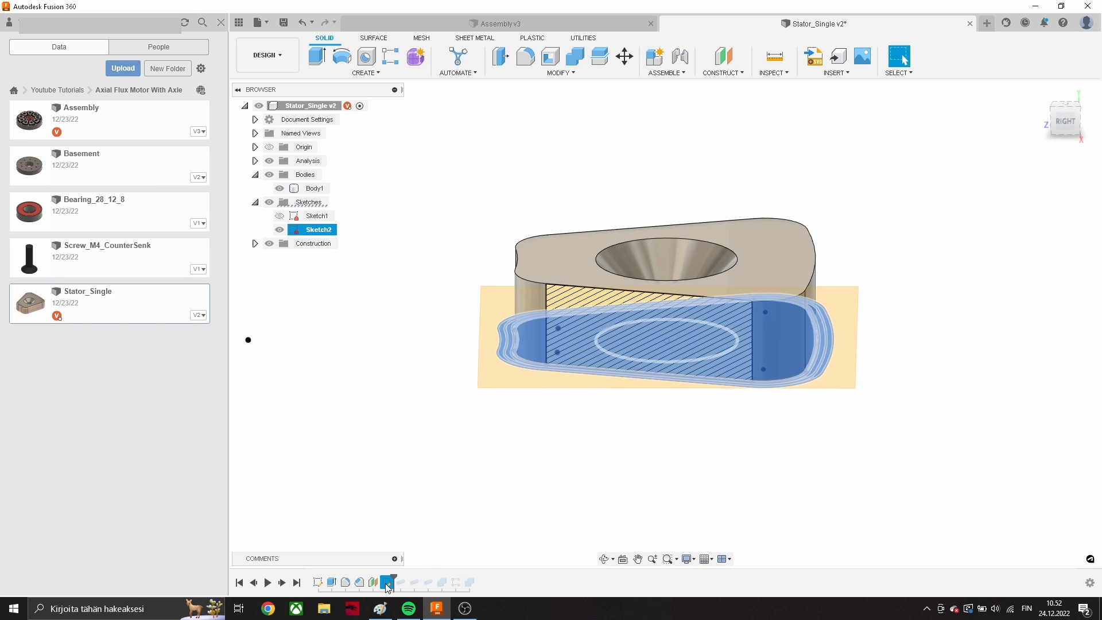
pyautogui.rightClick(388, 584)
pyautogui.click(424, 482)
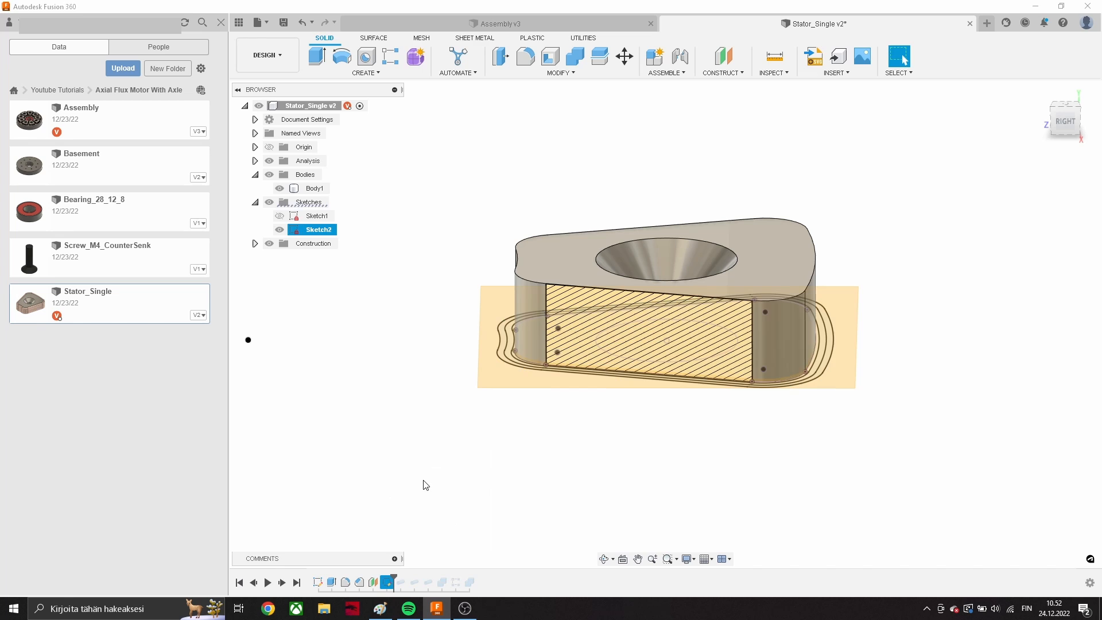
pyautogui.click(484, 370)
pyautogui.click(1028, 196)
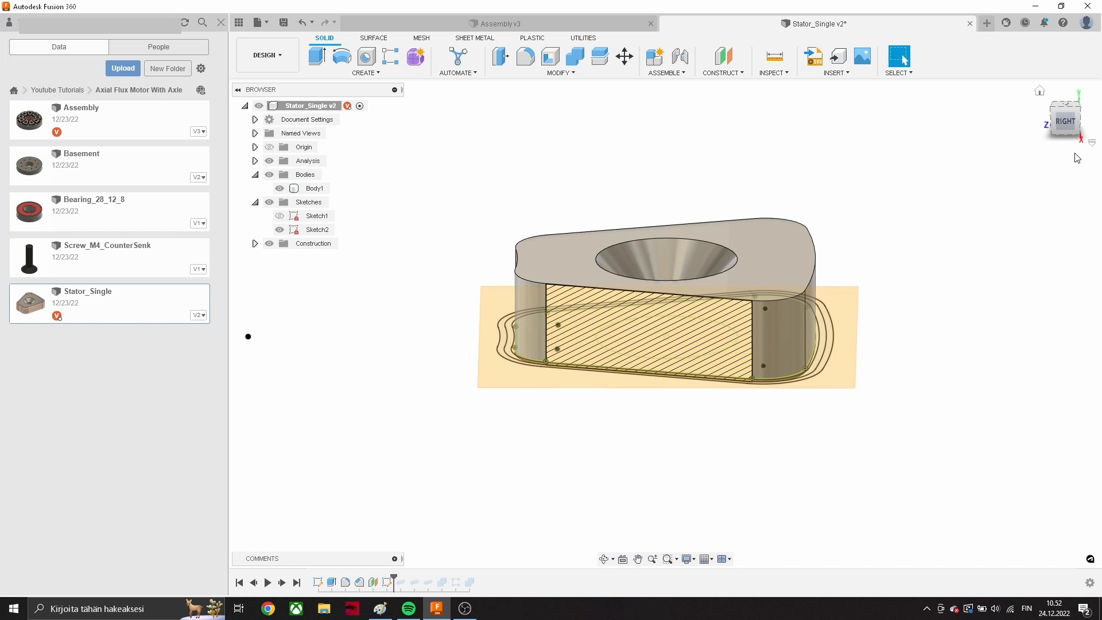
# - Check the sketch's height against the core's underside, and advance the timeline to its end to rebuild the coil
pyautogui.click(1069, 130)
pyautogui.scroll(5, 510, 356)
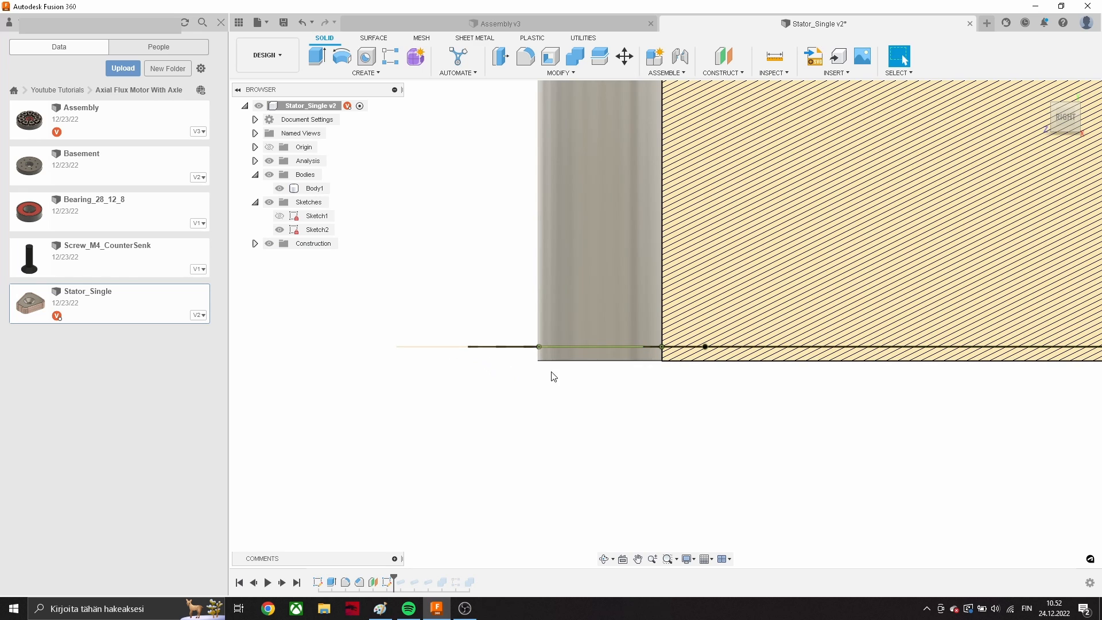
pyautogui.keyDown('shift'); pyautogui.moveTo(551, 377); pyautogui.dragTo(556, 354, button='middle'); pyautogui.keyUp('shift')
pyautogui.scroll(-5, 578, 374)
pyautogui.moveTo(832, 428); pyautogui.dragTo(669, 443, button='middle')
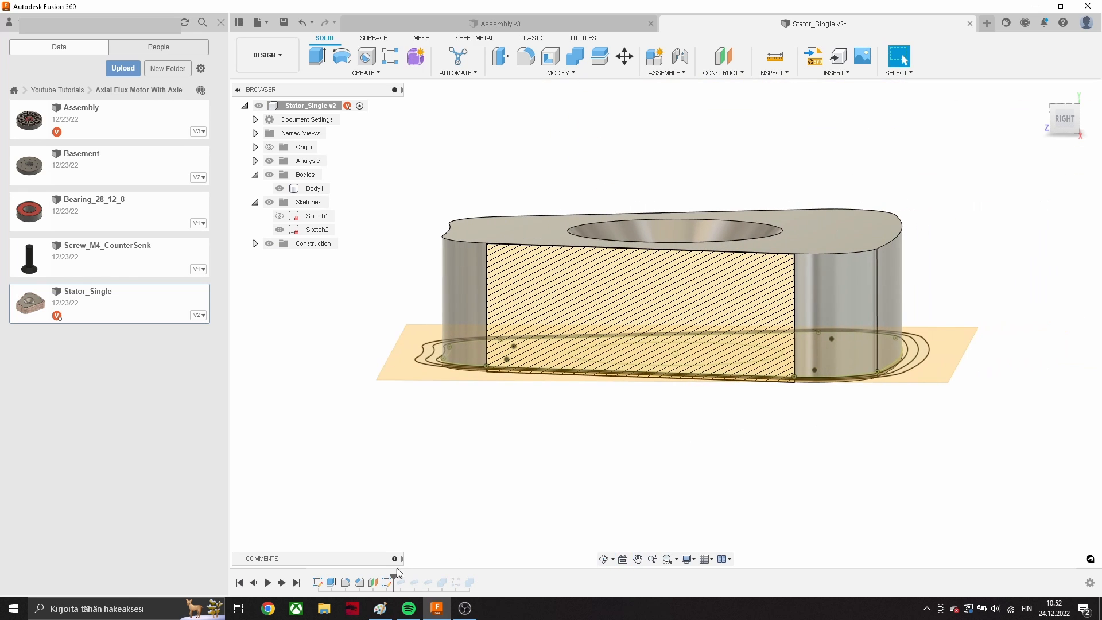
pyautogui.click(282, 582)
pyautogui.click(281, 582)
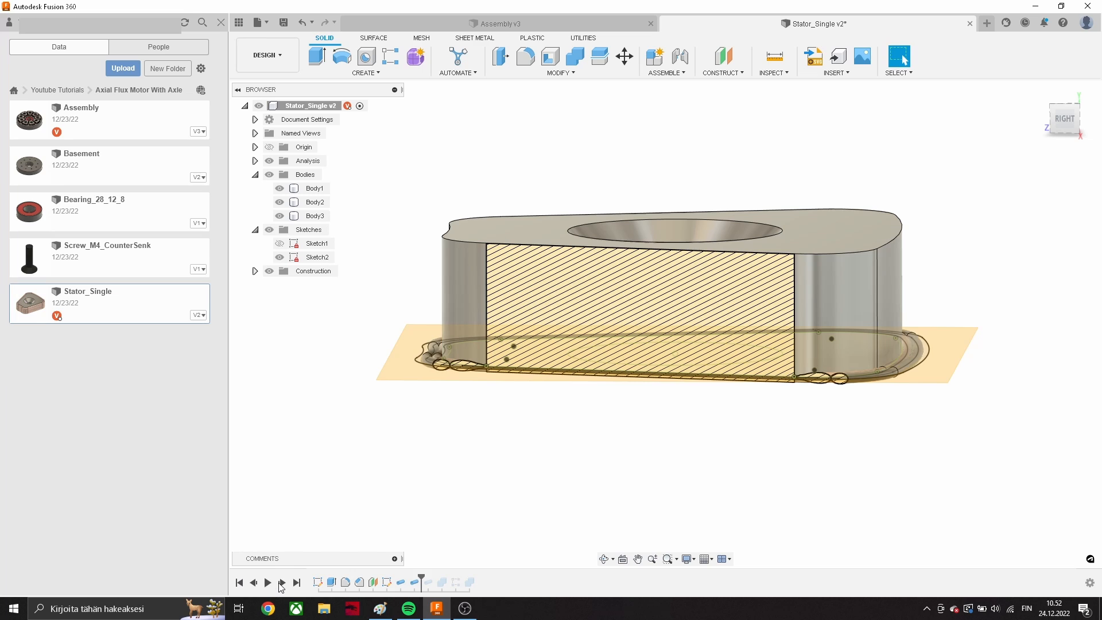
pyautogui.click(282, 582)
pyautogui.click(282, 583)
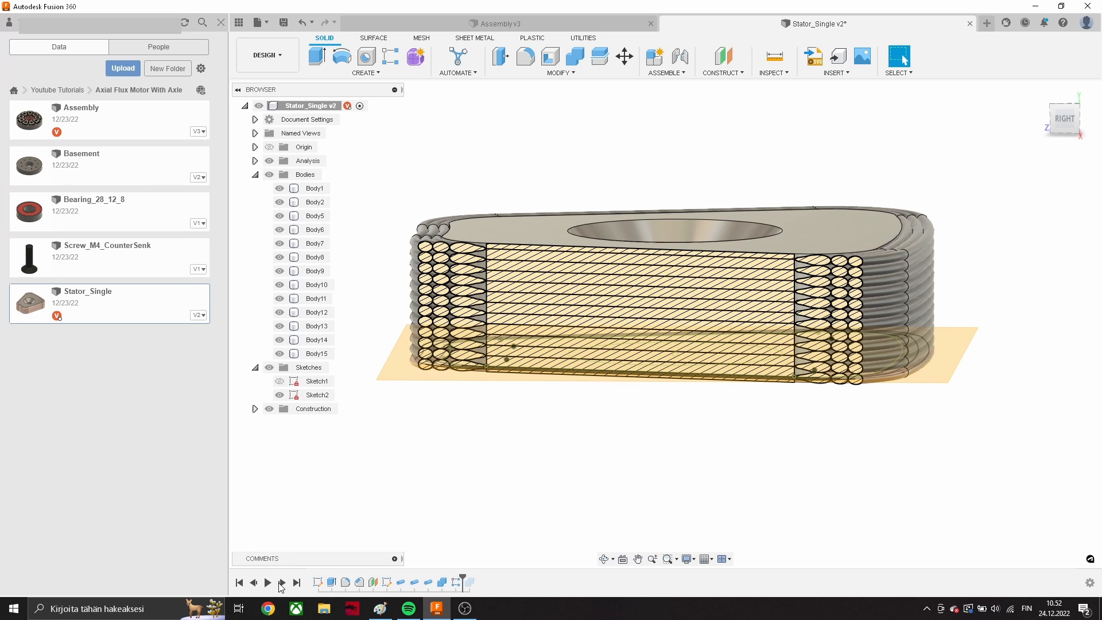
pyautogui.click(282, 583)
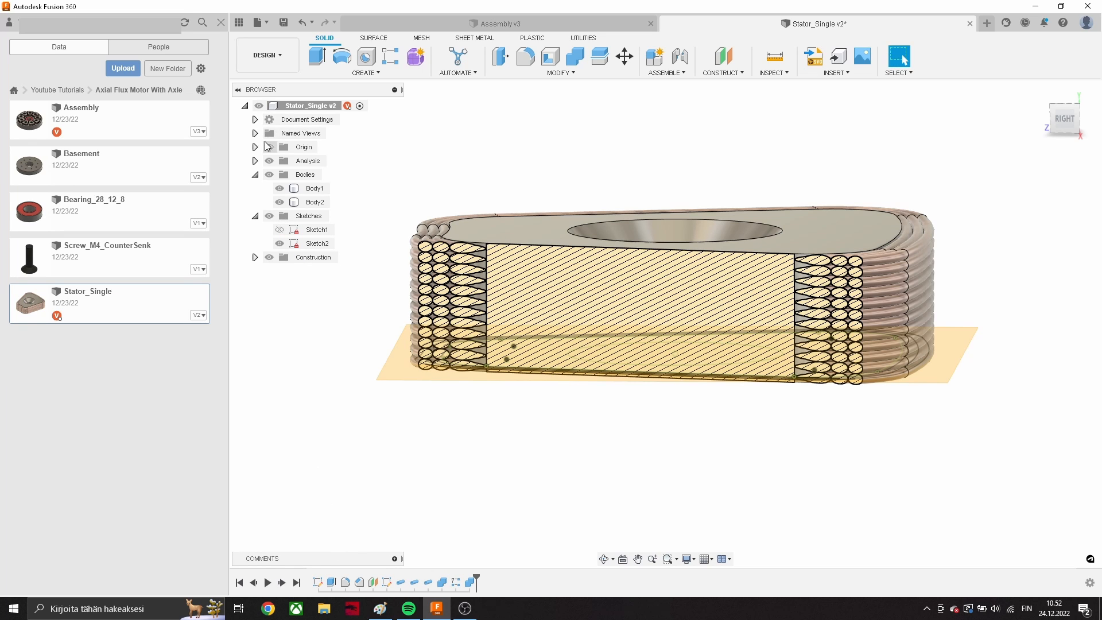
# - Hide Sketch2 and the construction plane, and save the Stator_Single design
pyautogui.click(315, 202)
pyautogui.click(1064, 119)
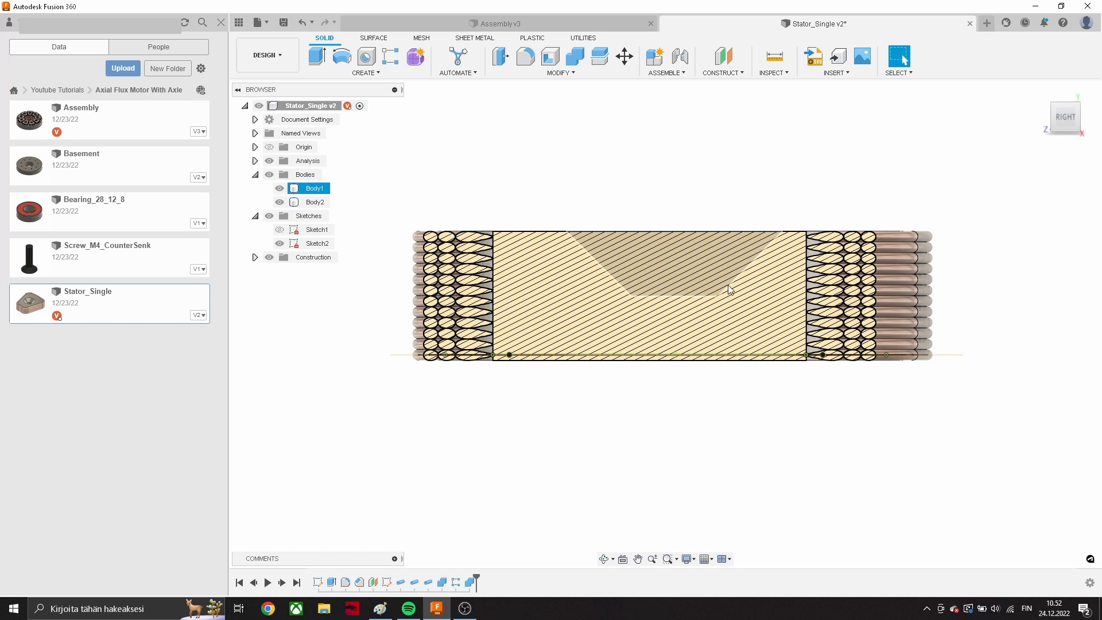
pyautogui.scroll(-1, 1030, 286)
pyautogui.keyDown('shift'); pyautogui.moveTo(1001, 292); pyautogui.dragTo(959, 304, button='middle'); pyautogui.keyUp('shift')
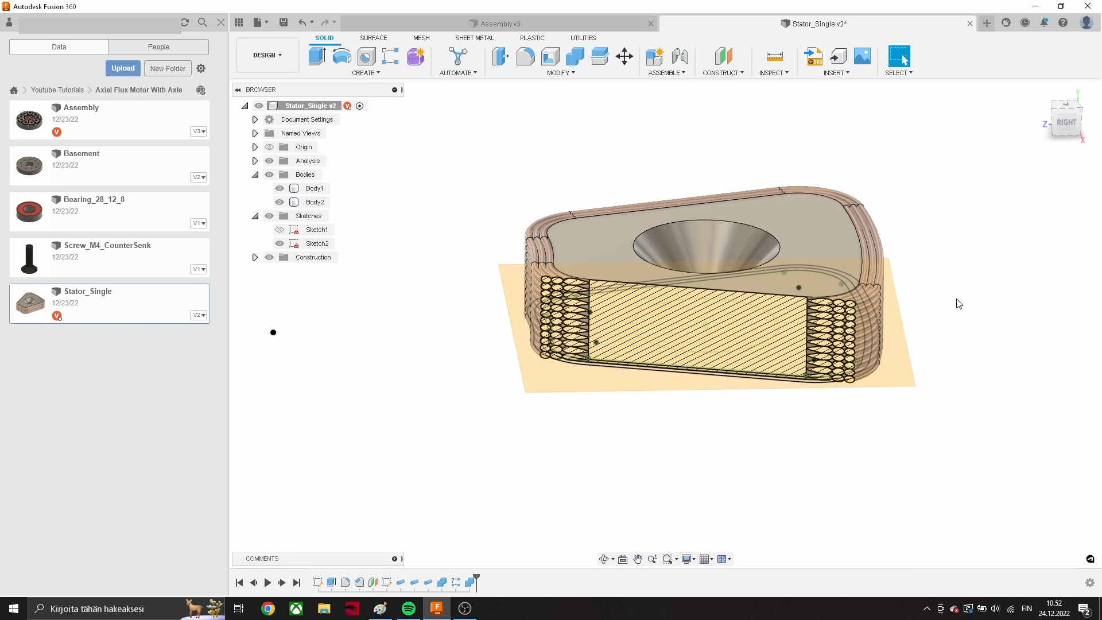
pyautogui.click(279, 244)
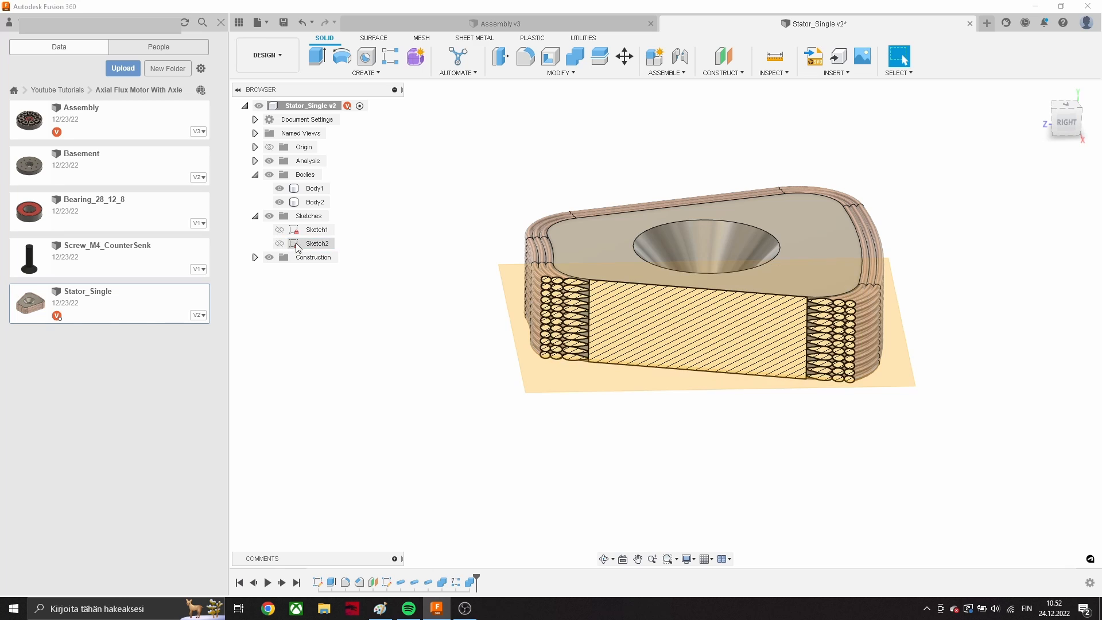
pyautogui.click(269, 257)
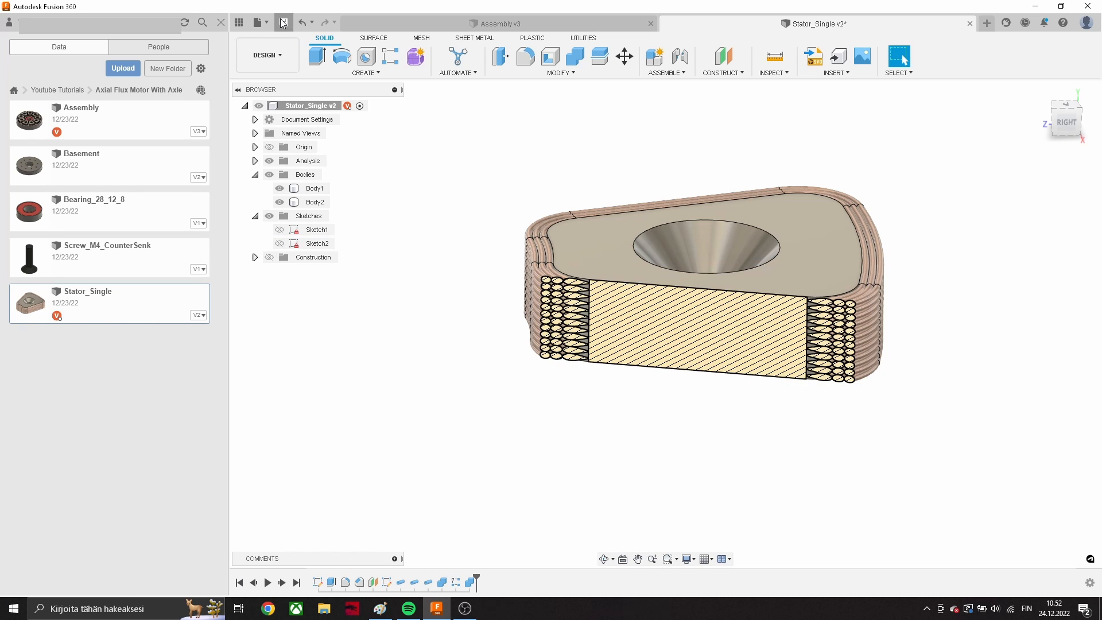
pyautogui.click(283, 23)
pyautogui.click(548, 322)
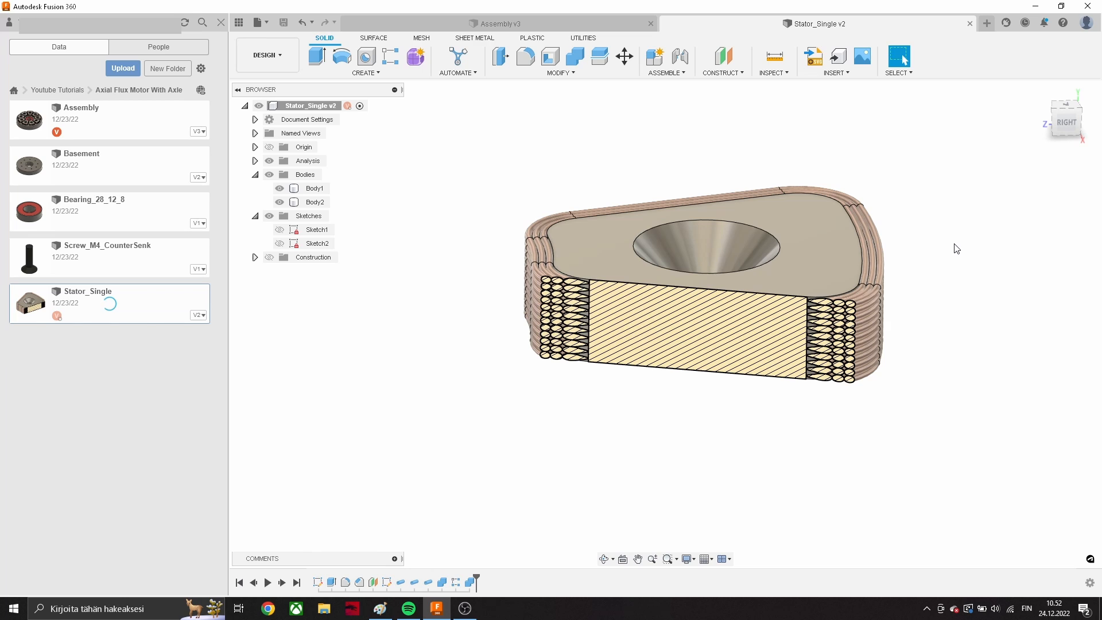
# - Switch to the Assembly design, update it with the latest Stator_Single version, and look over the rebuilt coils
pyautogui.click(509, 24)
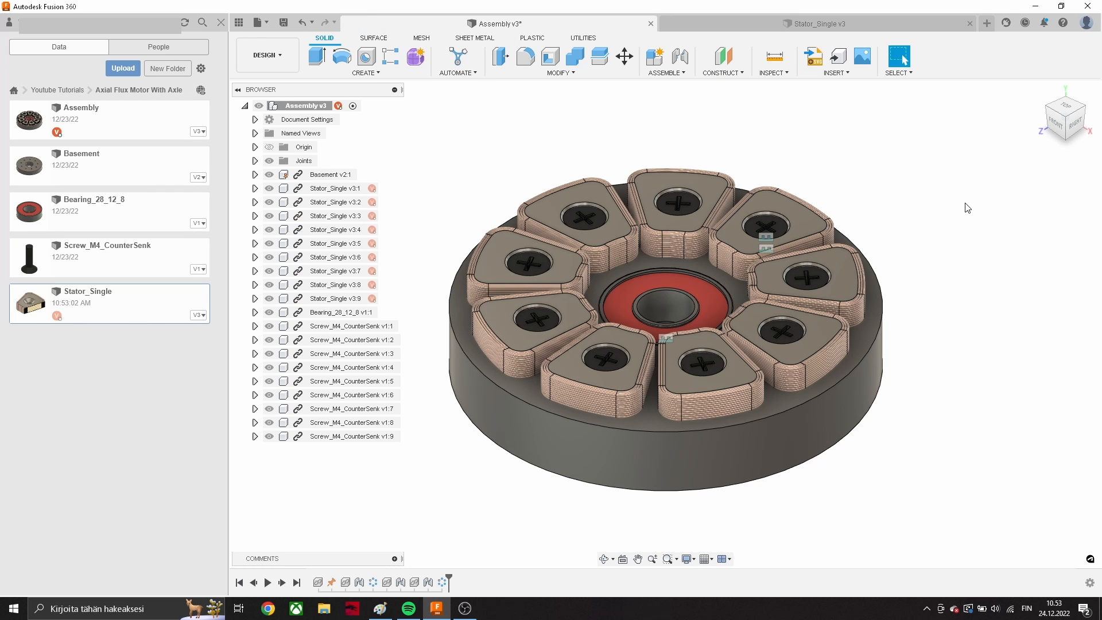
pyautogui.scroll(-2, 742, 236)
pyautogui.scroll(6, 769, 239)
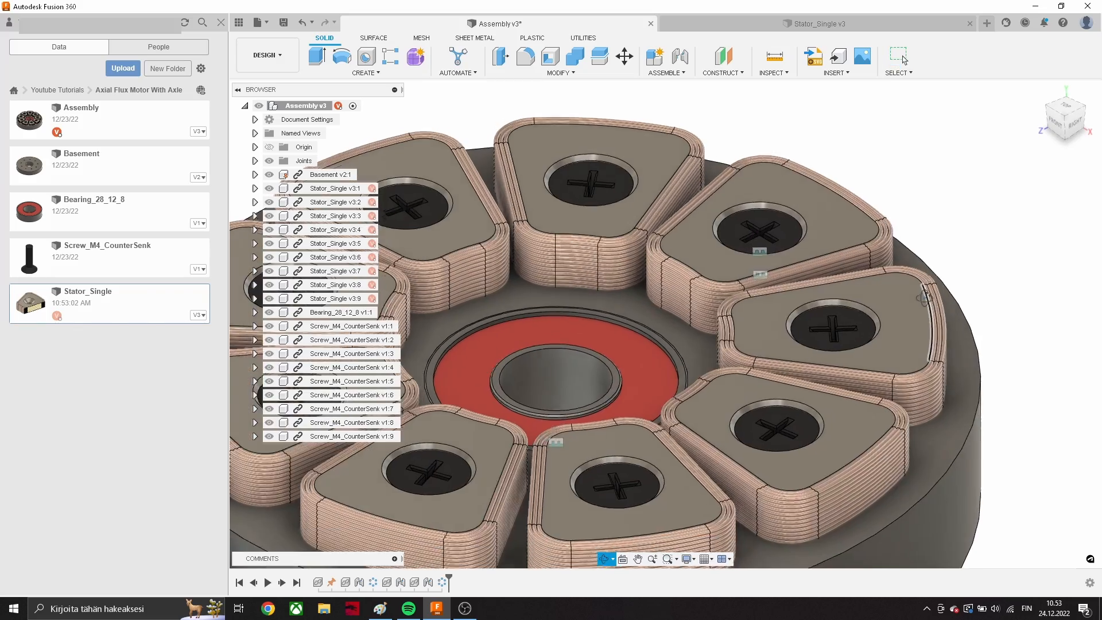
pyautogui.moveTo(924, 297)
pyautogui.mouseDown()
pyautogui.moveTo(925, 263)
pyautogui.moveTo(910, 302)
pyautogui.mouseUp()
pyautogui.press('Escape')
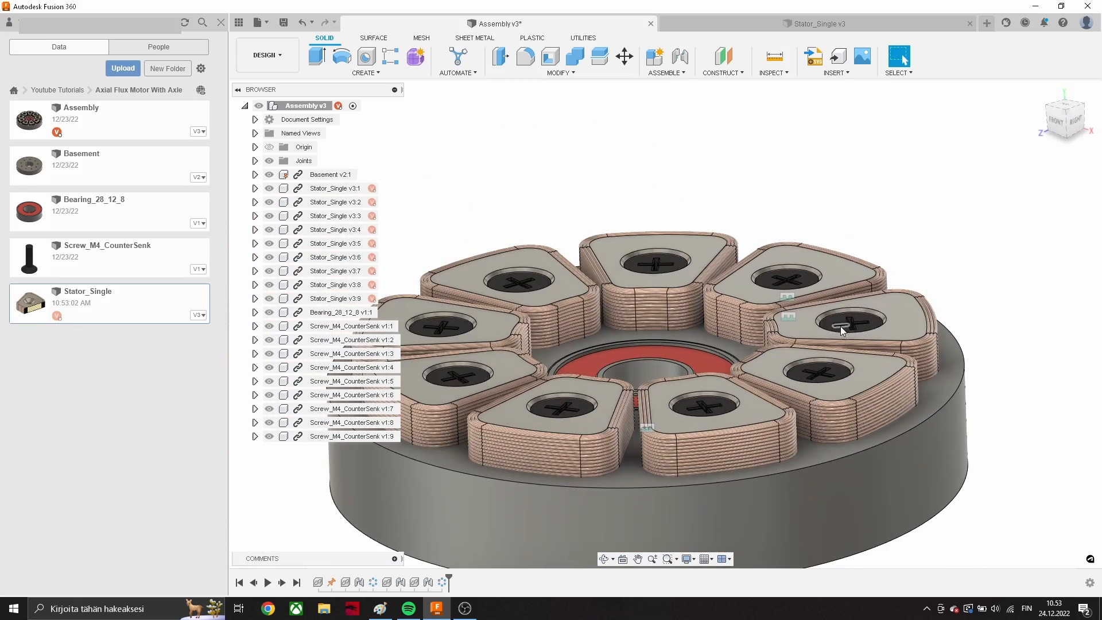
# - Measure the distance and angle between the facing long core edges of two neighbouring stators, and inspect the gap between them
pyautogui.keyDown('shift'); pyautogui.moveTo(840, 326); pyautogui.dragTo(664, 226, button='middle'); pyautogui.keyUp('shift')
pyautogui.scroll(5, 666, 229)
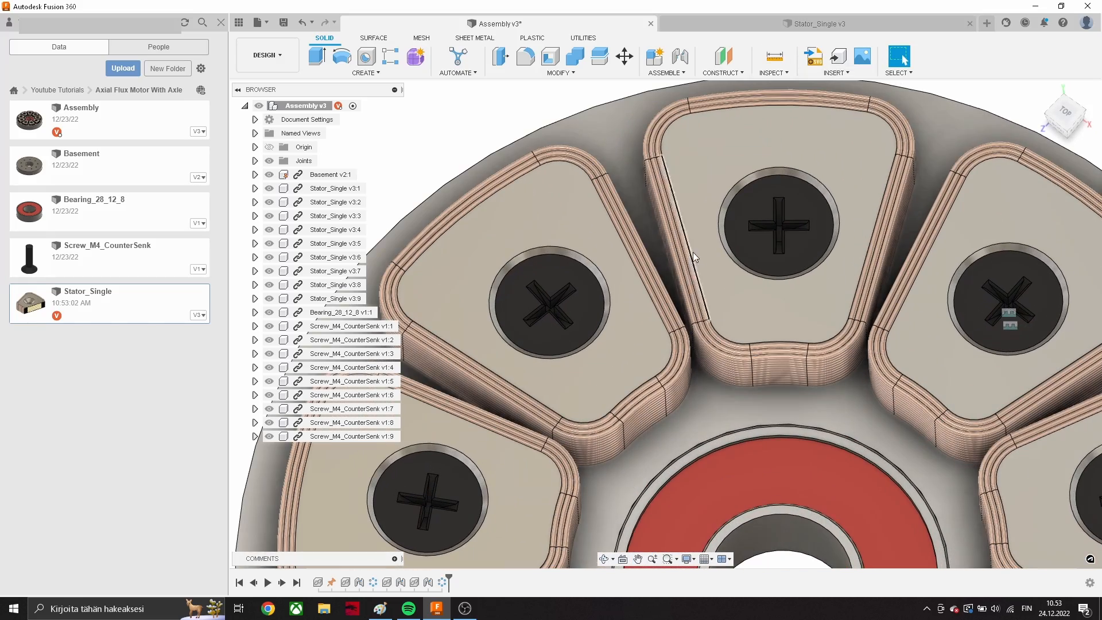
pyautogui.press('i')
pyautogui.scroll(4, 697, 261)
pyautogui.click(695, 290)
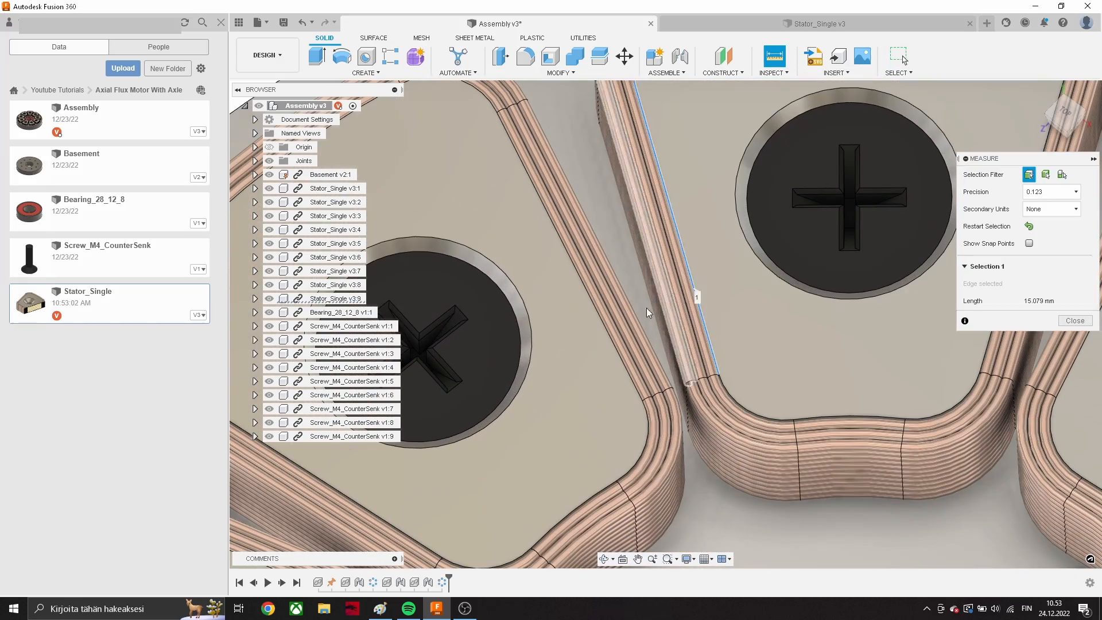
pyautogui.click(612, 343)
pyautogui.scroll(-4, 621, 330)
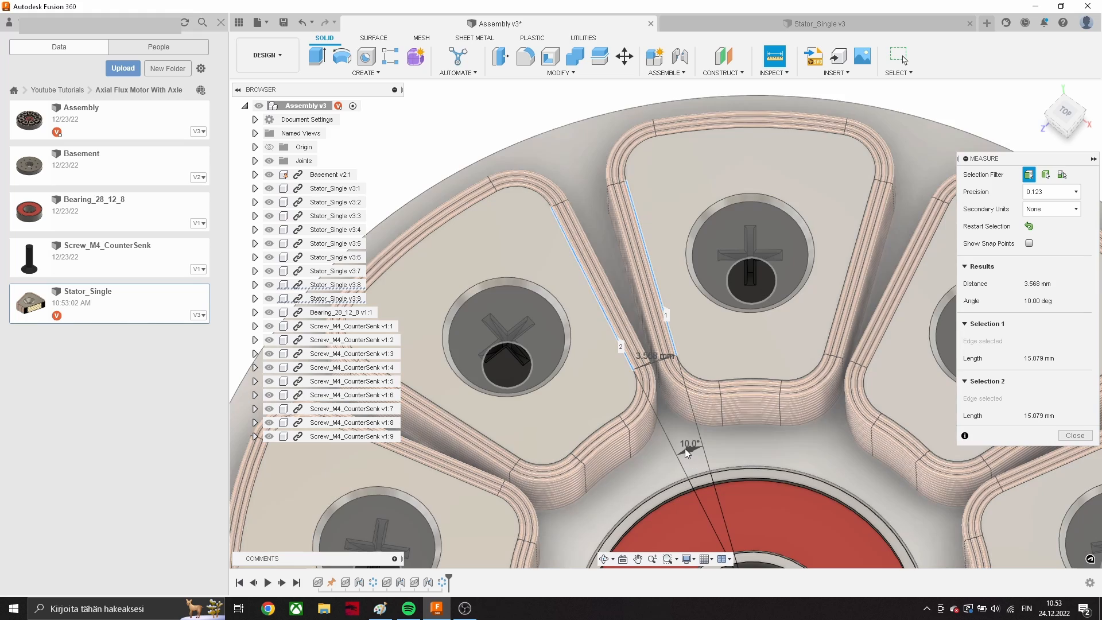
pyautogui.moveTo(686, 454); pyautogui.dragTo(643, 336, button='middle')
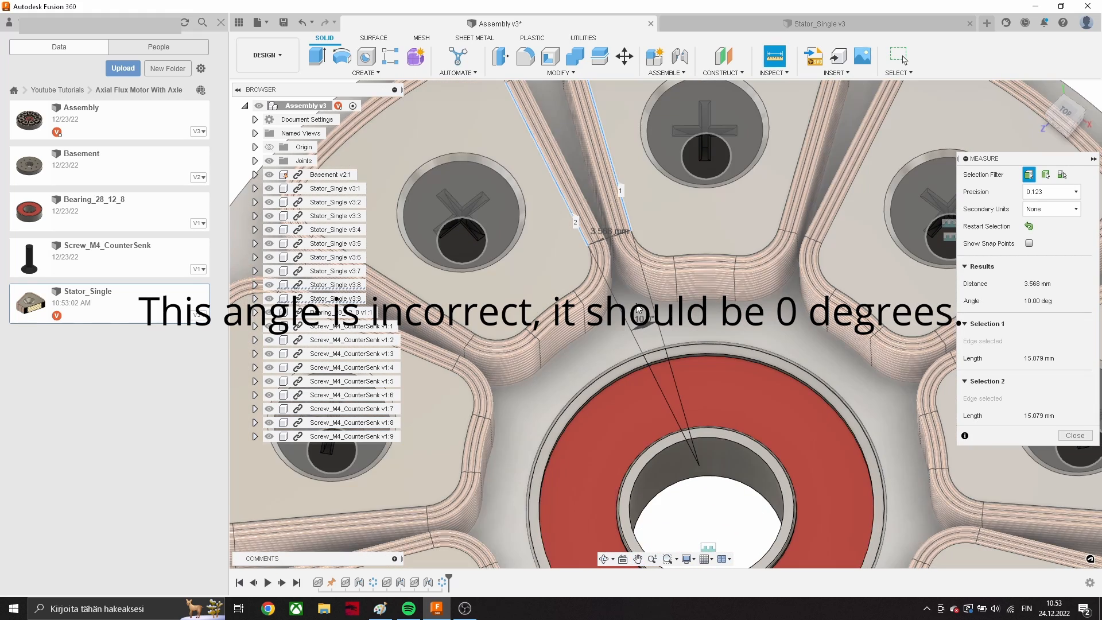
pyautogui.moveTo(609, 230); pyautogui.dragTo(645, 376, button='middle')
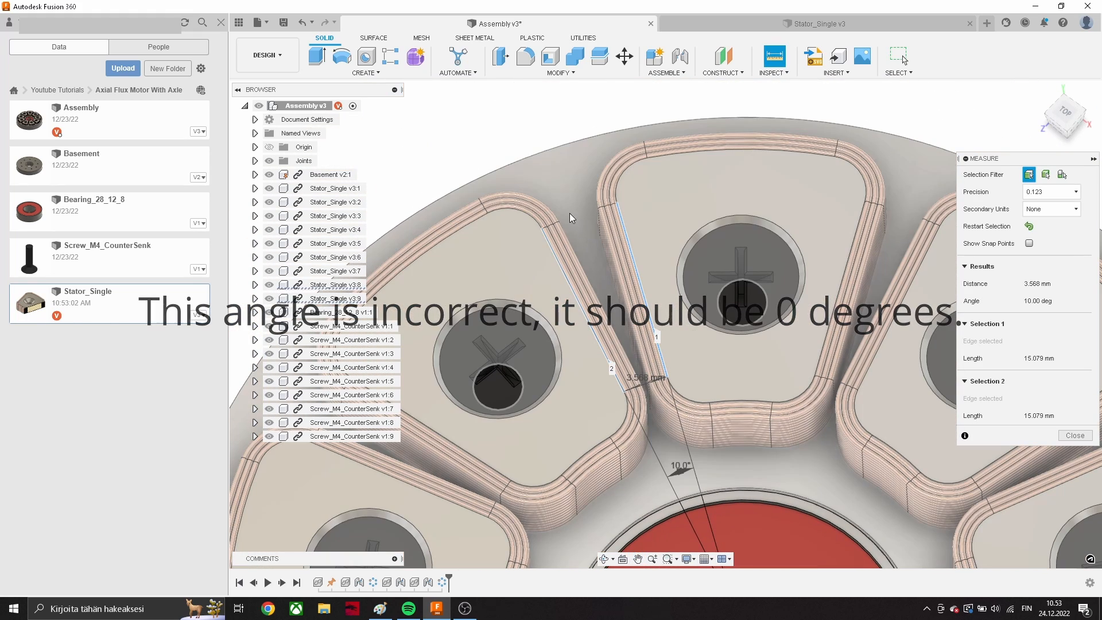
pyautogui.scroll(-5, 593, 245)
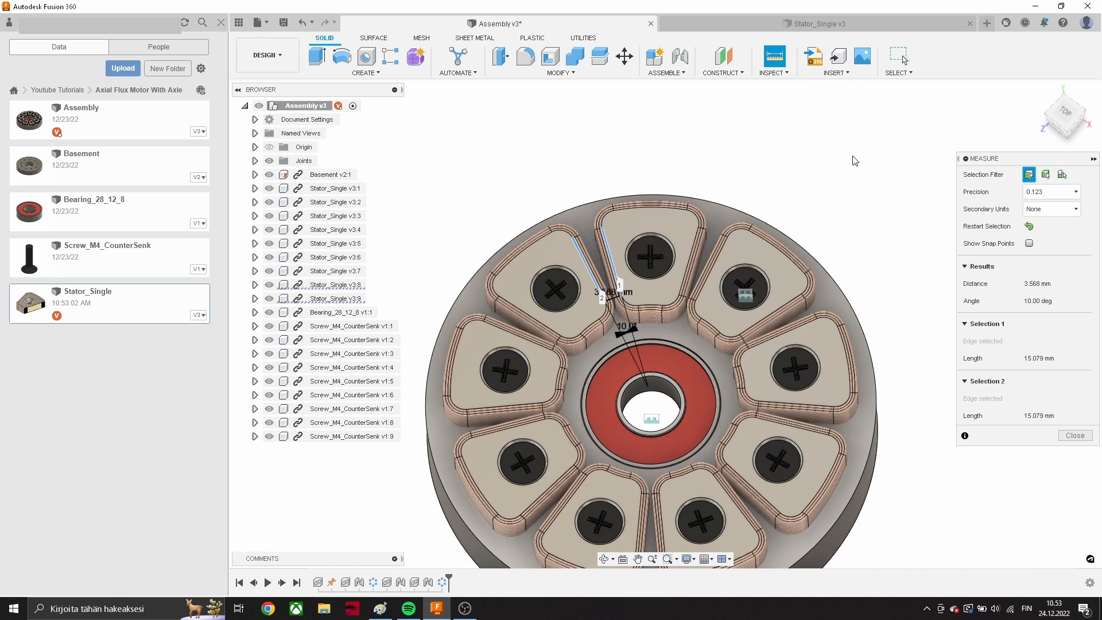
pyautogui.click(853, 156)
# - Return to the Stator_Single design, hide the section analysis, and open Sketch1 for editing
pyautogui.click(821, 27)
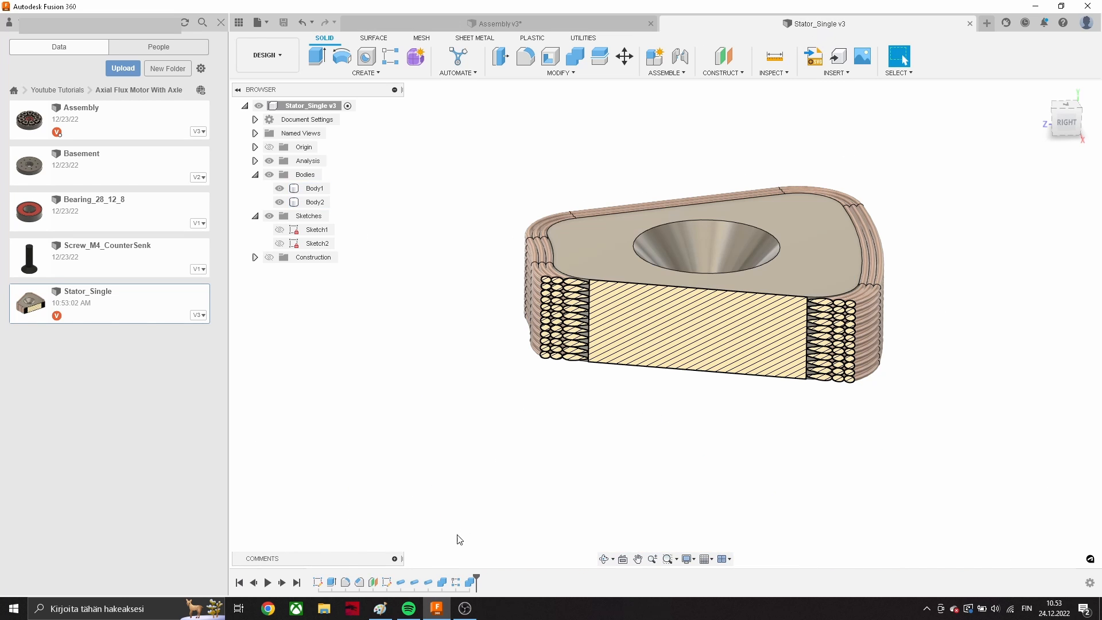
pyautogui.click(269, 164)
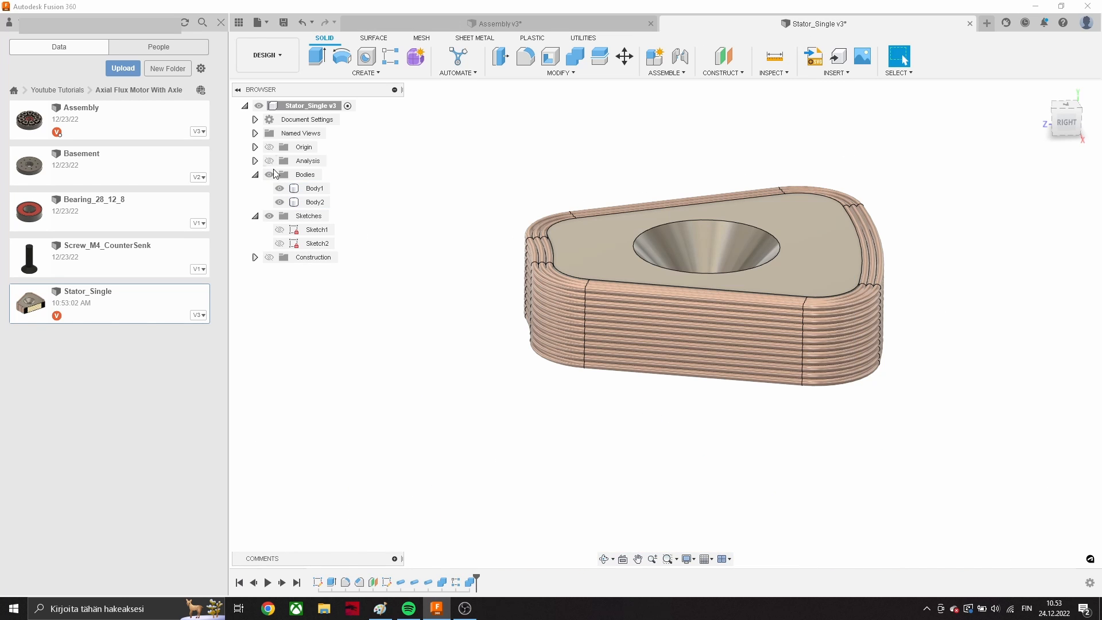
pyautogui.click(319, 582)
pyautogui.rightClick(320, 583)
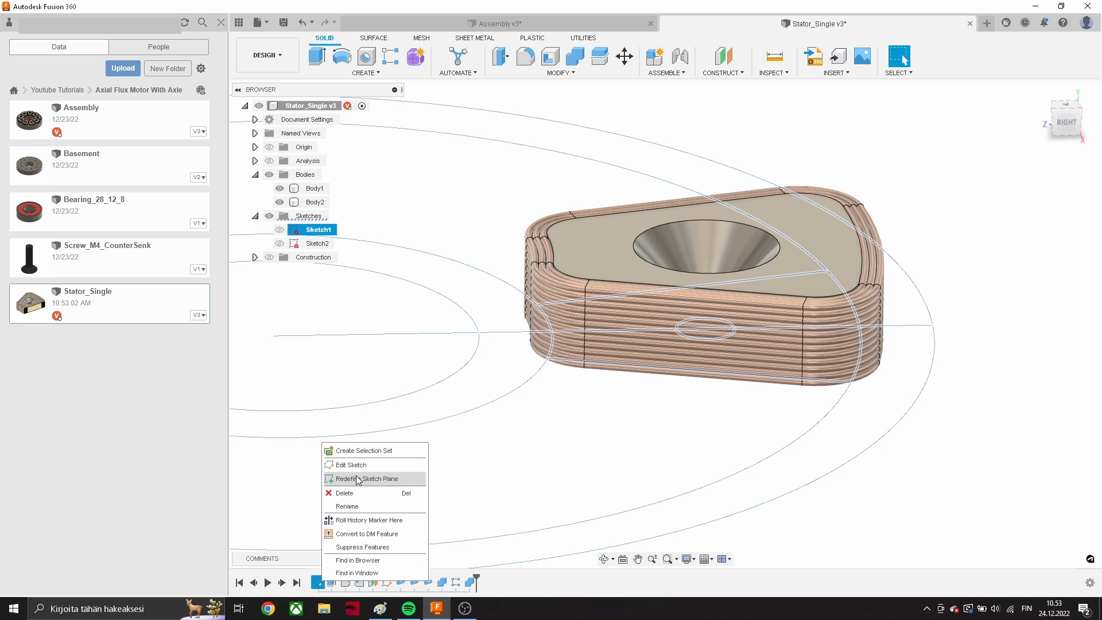
pyautogui.click(358, 480)
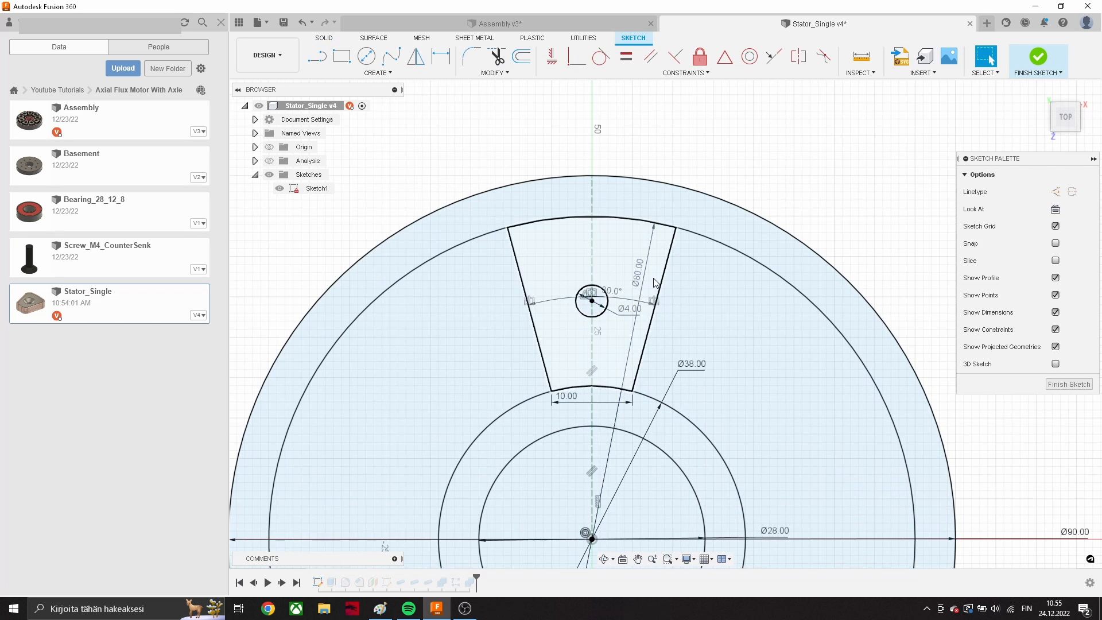
# - Set the angle between the core profile's slanted sides to 40 degrees, finish Sketch1, and check the rebuilt part
pyautogui.scroll(3, 612, 299)
pyautogui.doubleClick(612, 300)
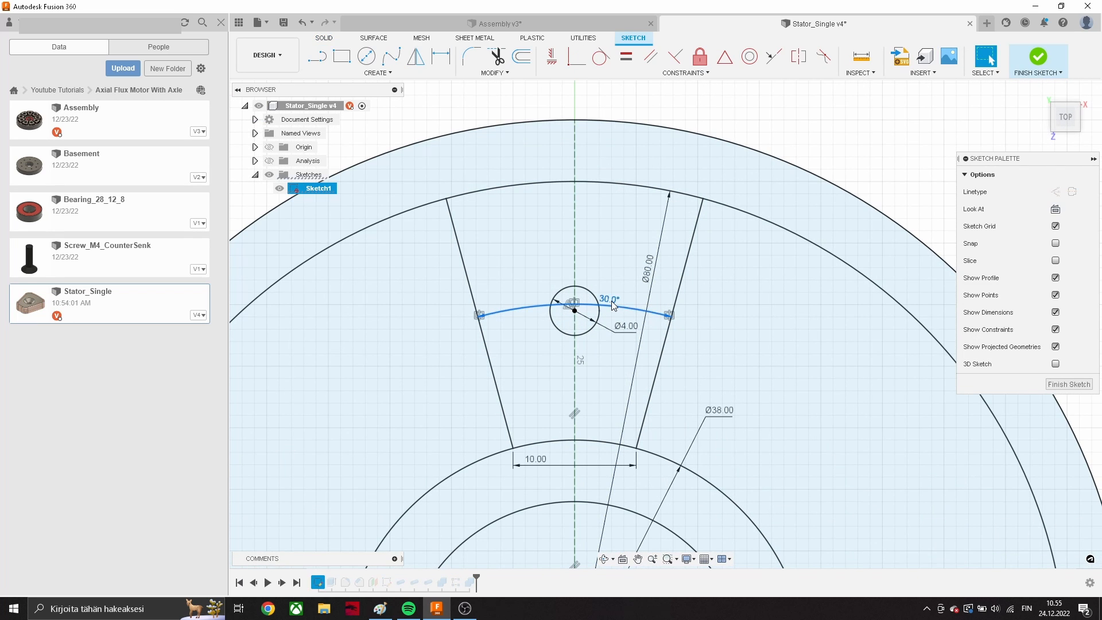
pyautogui.write('40')
pyautogui.press('Return')
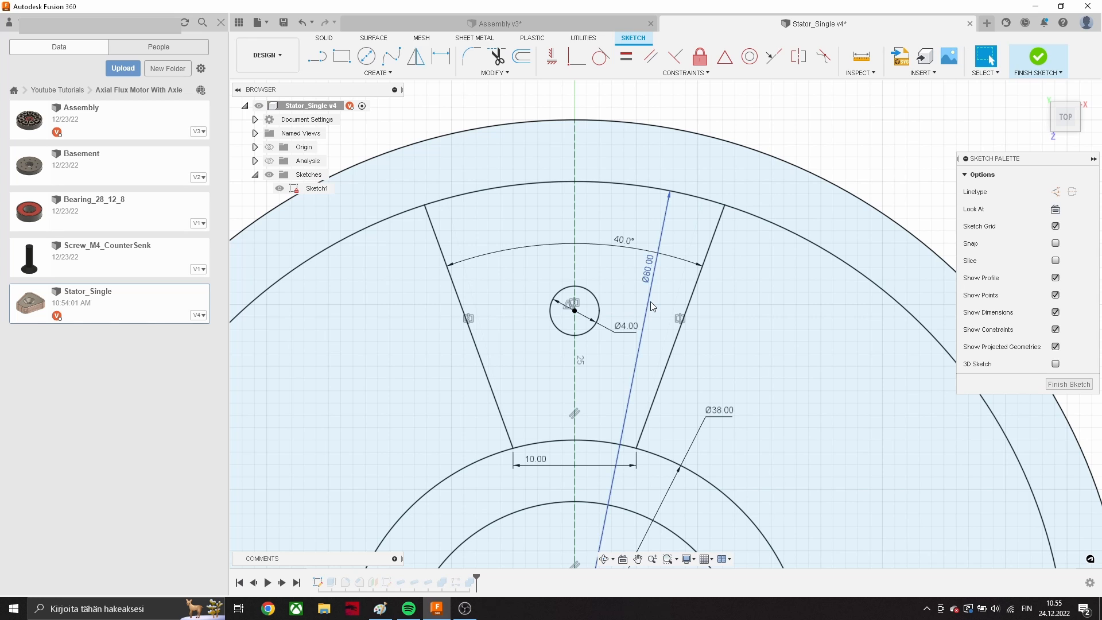
pyautogui.scroll(-3, 650, 302)
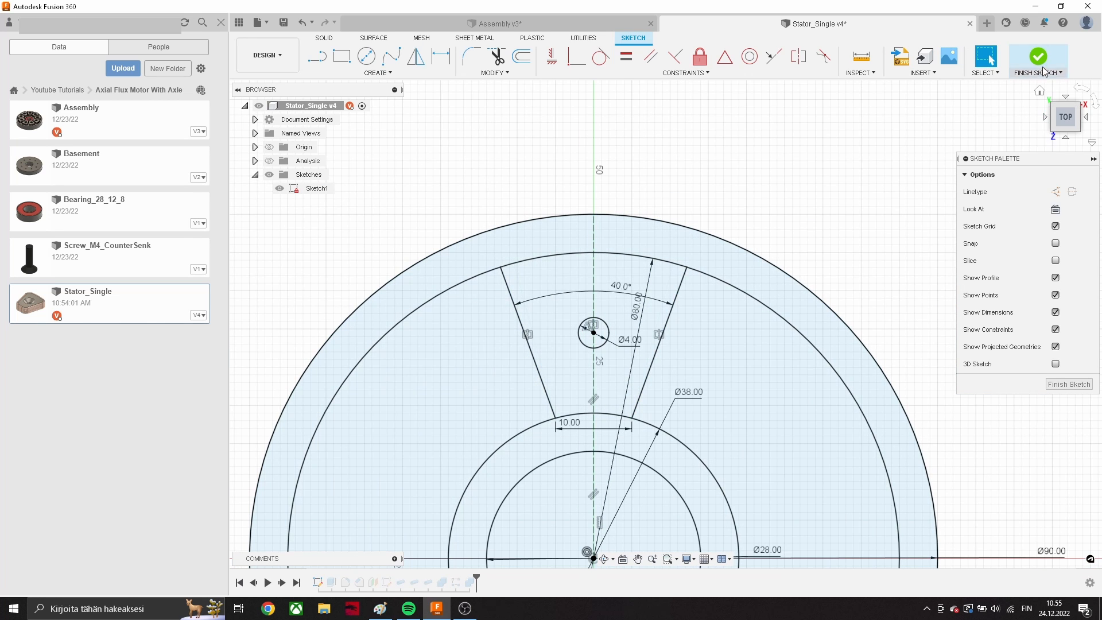
pyautogui.scroll(-2, 768, 362)
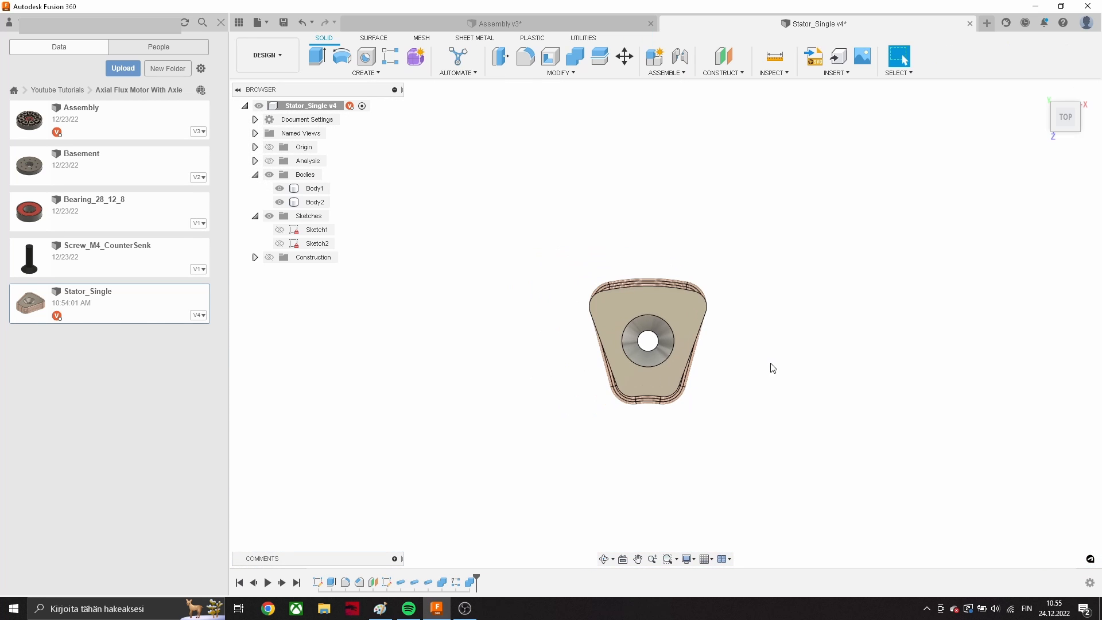
pyautogui.moveTo(771, 366)
pyautogui.keyDown('shift'); pyautogui.mouseDown(button='middle')
pyautogui.moveTo(795, 330)
pyautogui.moveTo(816, 334)
pyautogui.moveTo(777, 342)
pyautogui.moveTo(753, 364)
pyautogui.mouseUp(button='middle'); pyautogui.keyUp('shift')
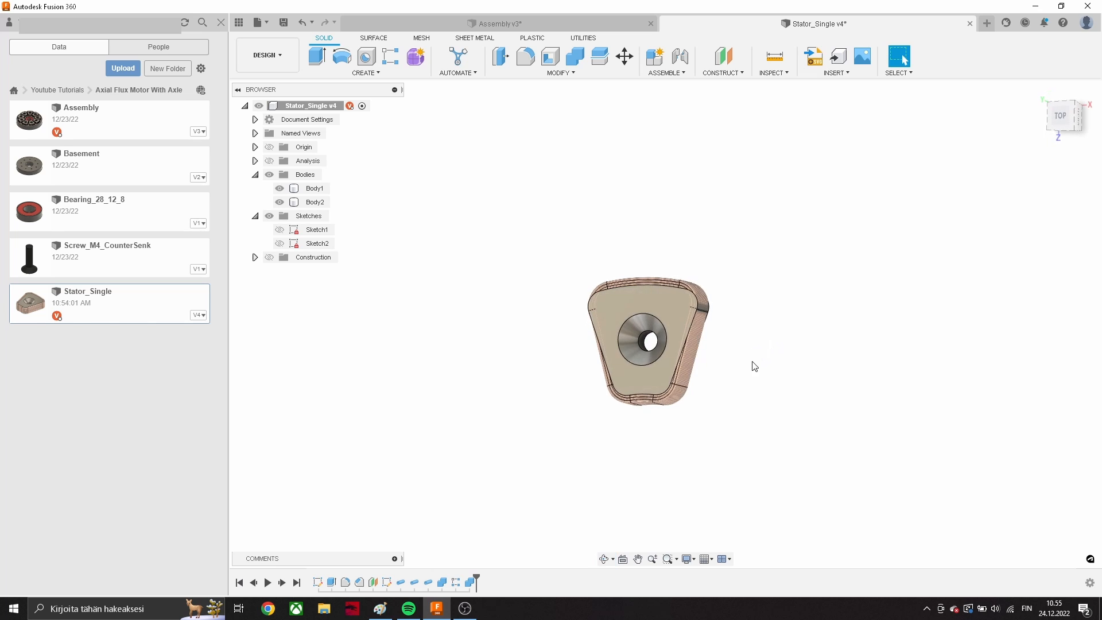
pyautogui.scroll(2, 689, 293)
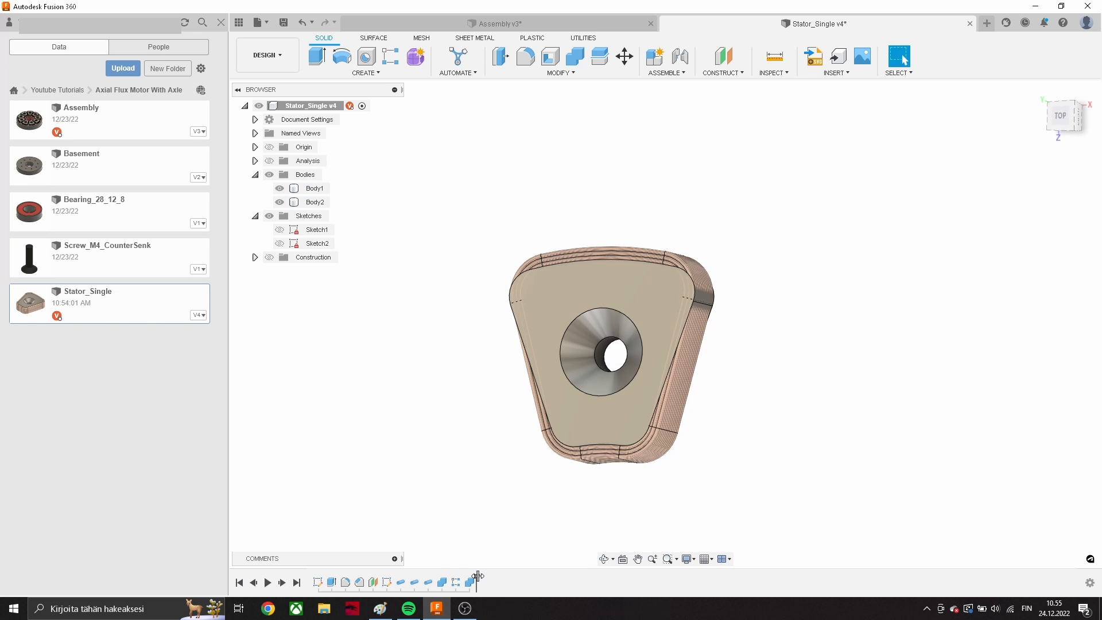
# - Set the inner width of the core profile in Sketch1 to 8 mm, finish the sketch, and advance the timeline to its end
pyautogui.rightClick(318, 582)
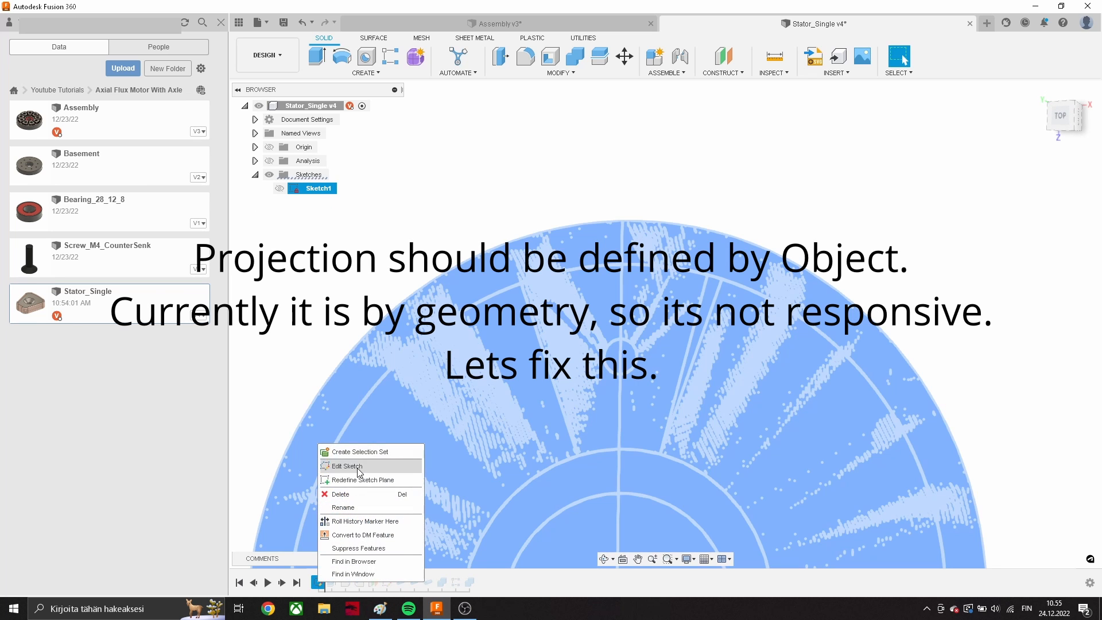
pyautogui.click(359, 466)
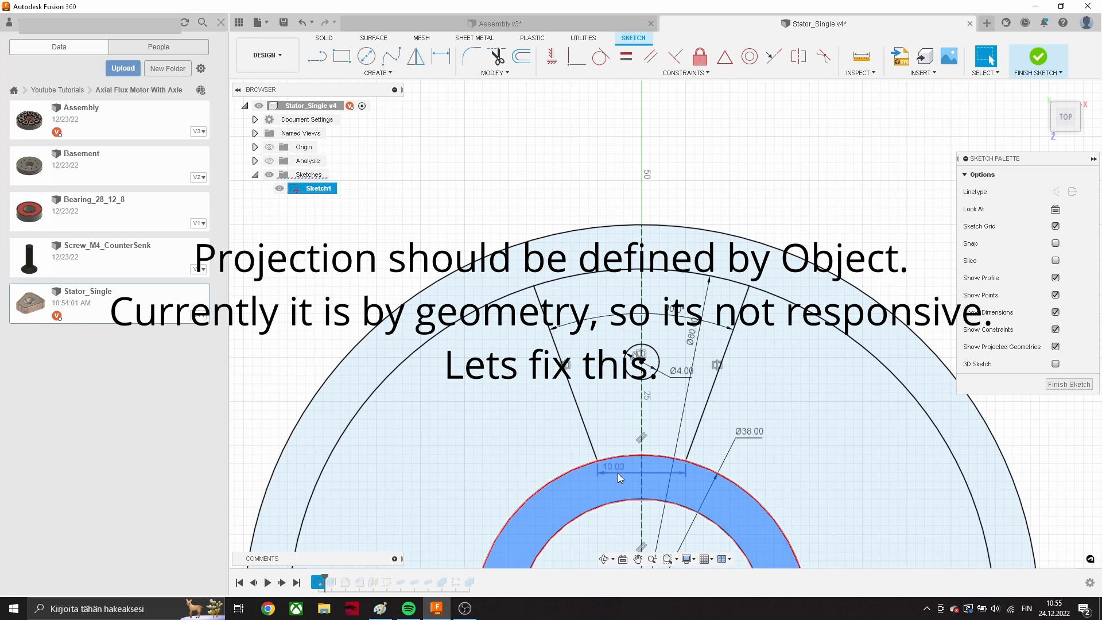
pyautogui.doubleClick(618, 474)
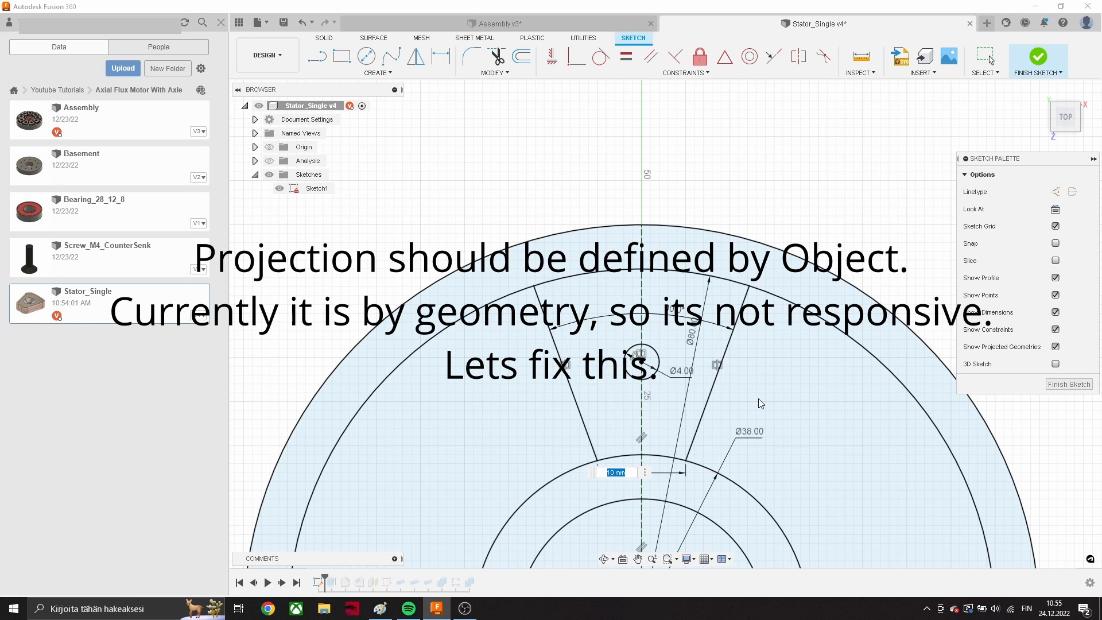
pyautogui.write('8')
pyautogui.press('Return')
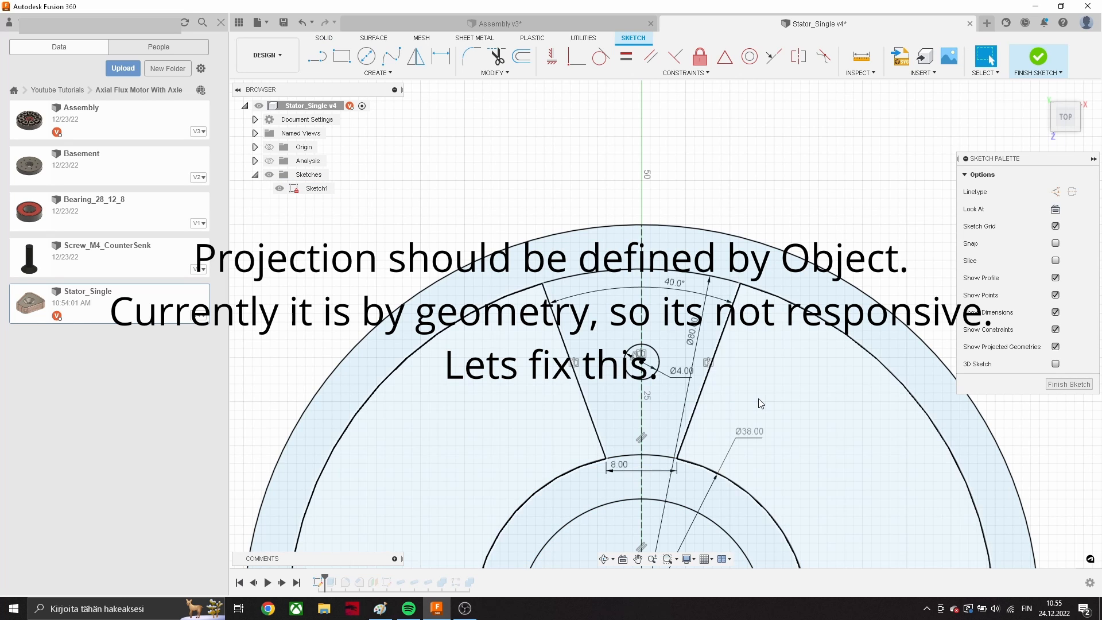
pyautogui.click(1037, 57)
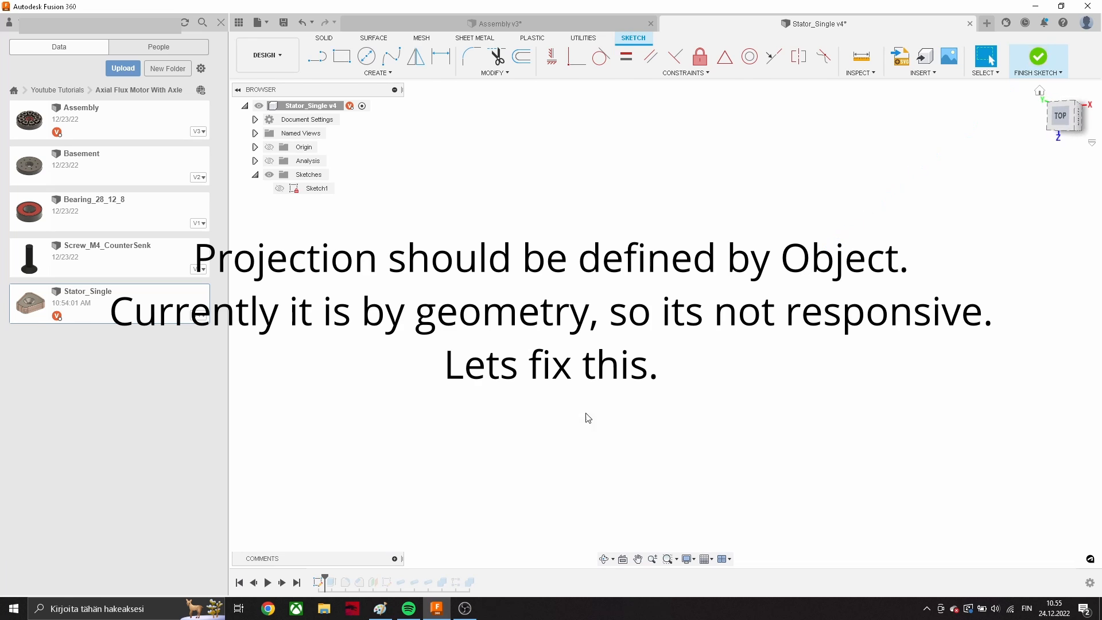
pyautogui.click(296, 582)
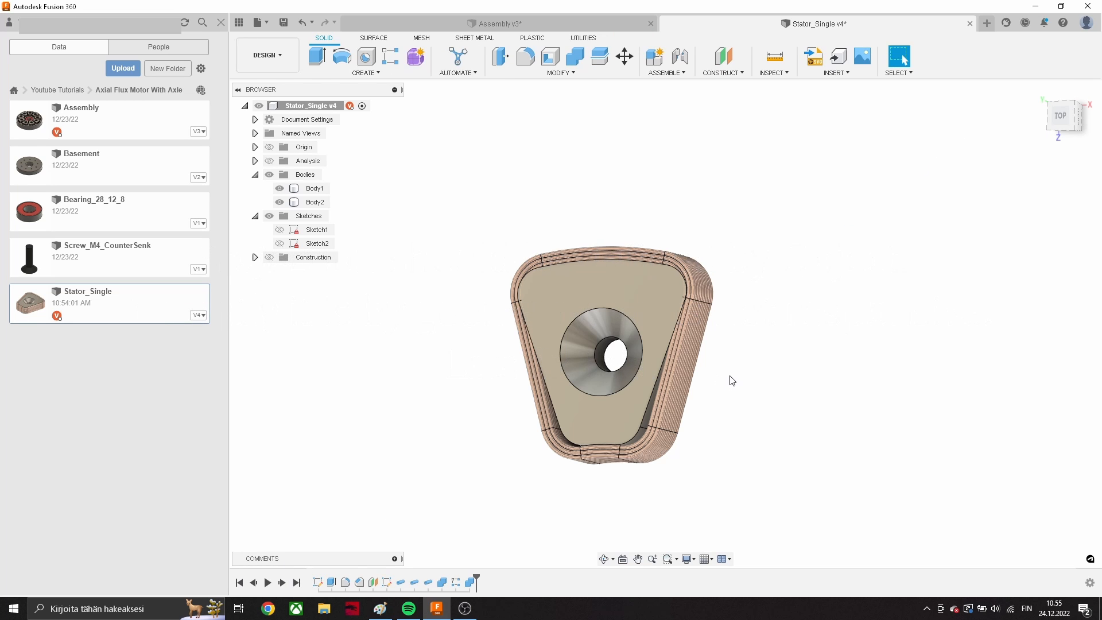
# - Roll the timeline back to just after Sketch2 and open the coil sketch for editing
pyautogui.moveTo(474, 578); pyautogui.dragTo(391, 581)
pyautogui.click(388, 583)
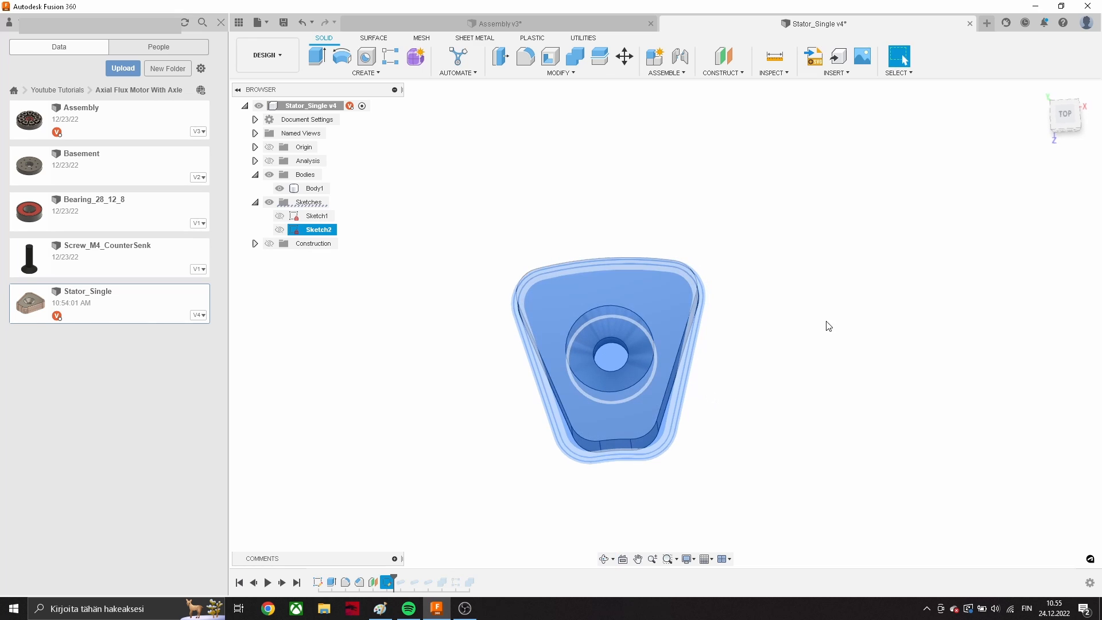
pyautogui.click(1059, 115)
pyautogui.scroll(2, 609, 472)
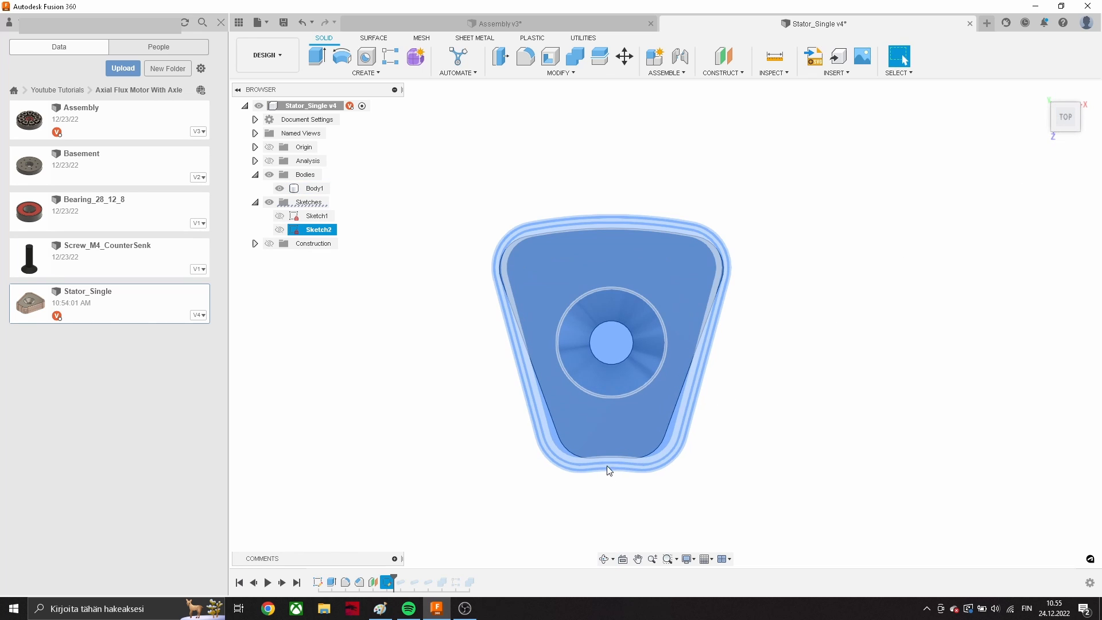
pyautogui.rightClick(389, 582)
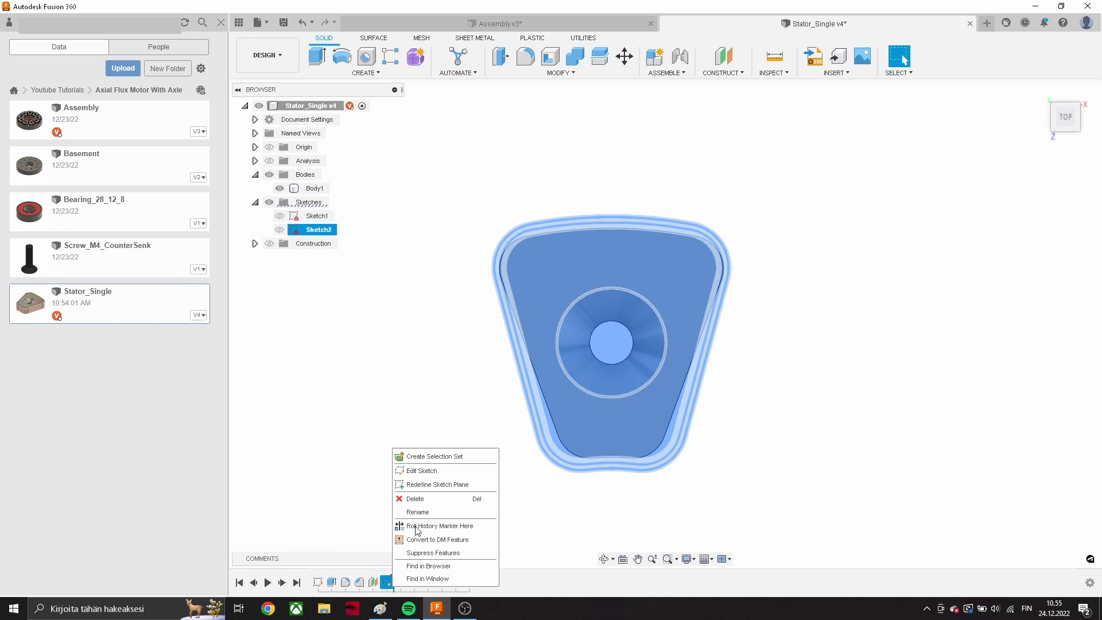
pyautogui.click(434, 474)
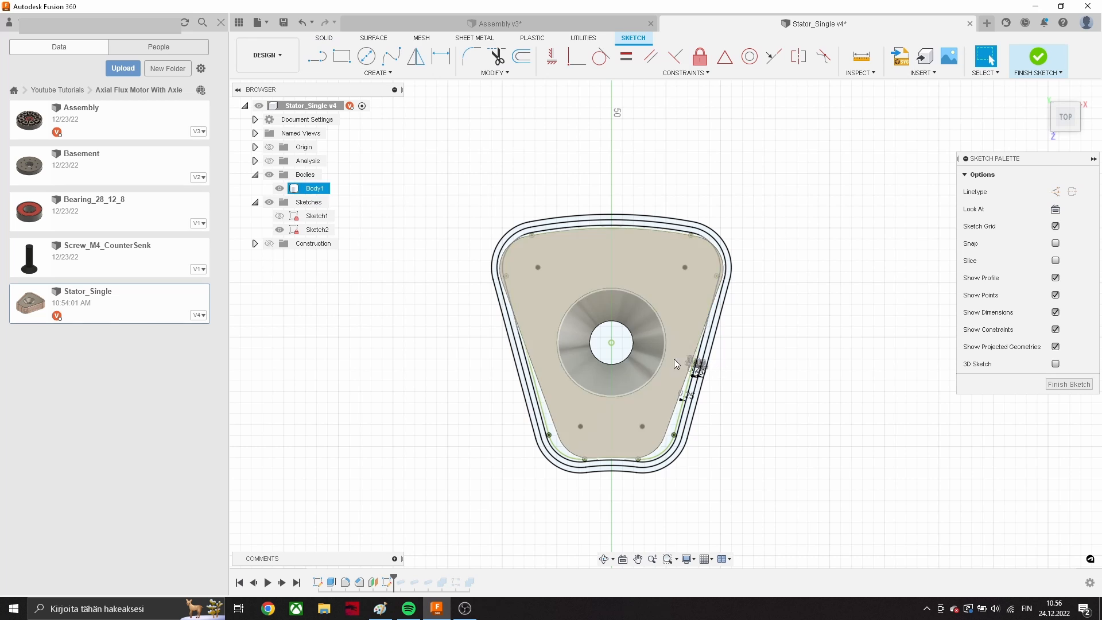
# - Examine how the existing coil curves in Sketch2 line up with the lower edges of the resized core
pyautogui.moveTo(664, 355)
pyautogui.keyDown('shift'); pyautogui.mouseDown(button='middle')
pyautogui.moveTo(667, 336)
pyautogui.moveTo(597, 396)
pyautogui.mouseUp(button='middle'); pyautogui.keyUp('shift')
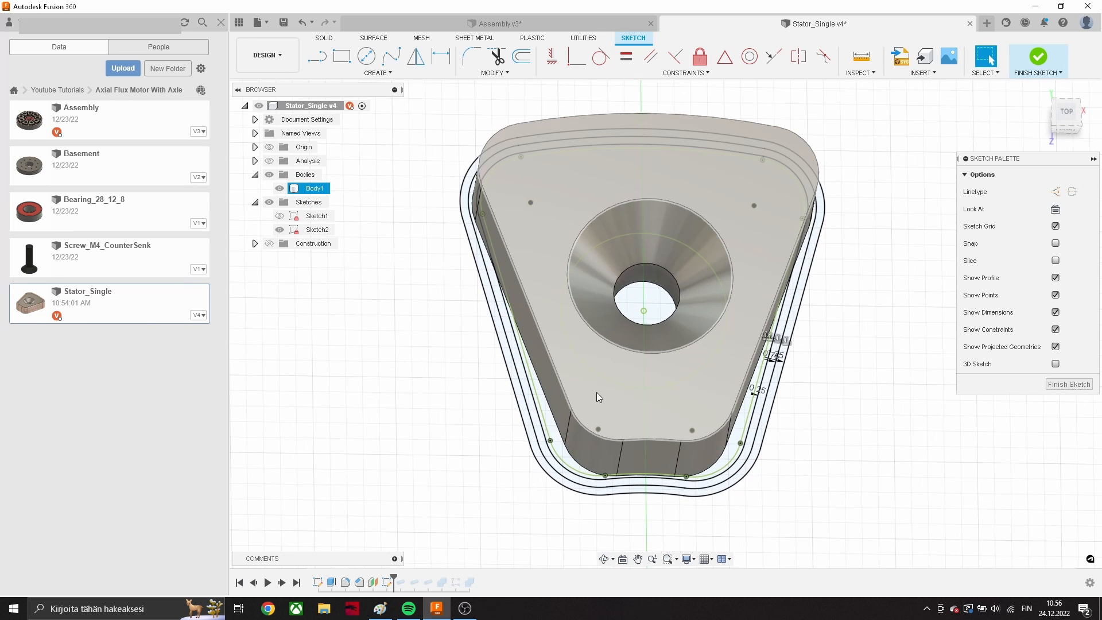
pyautogui.press('Escape')
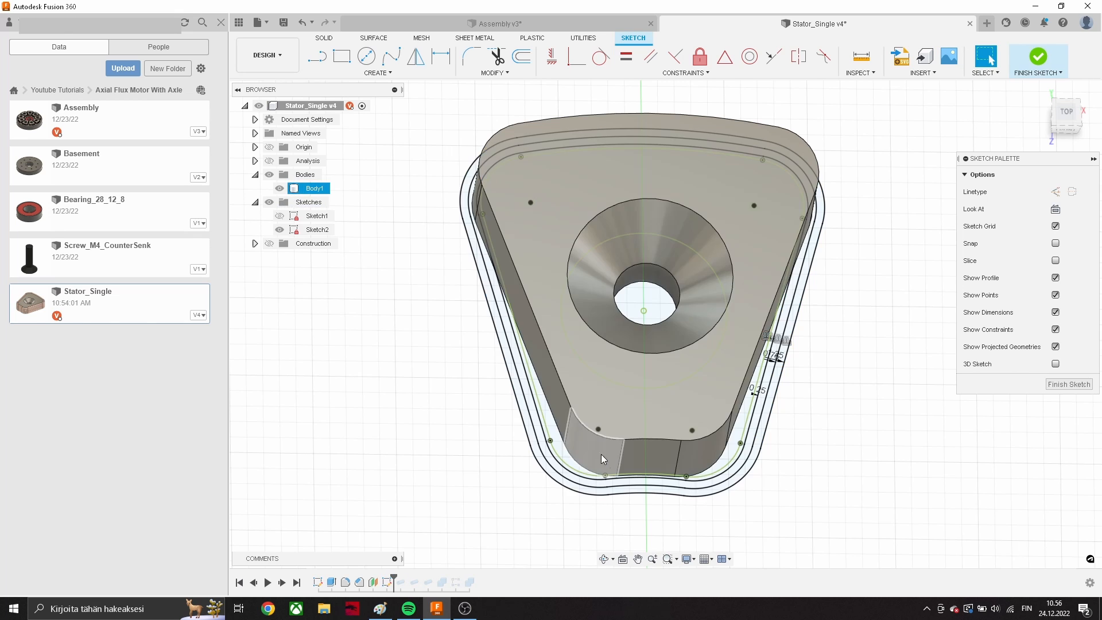
pyautogui.scroll(3, 601, 453)
pyautogui.scroll(-5, 548, 457)
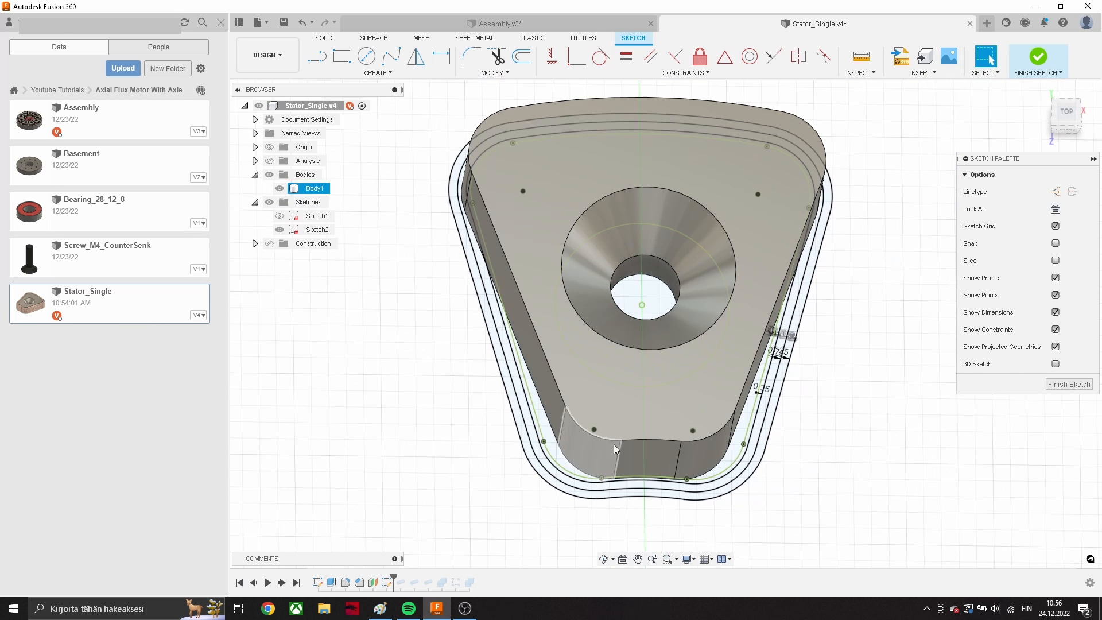
pyautogui.moveTo(824, 442)
pyautogui.keyDown('shift'); pyautogui.mouseDown(button='middle')
pyautogui.moveTo(807, 432)
pyautogui.moveTo(803, 451)
pyautogui.mouseUp(button='middle'); pyautogui.keyUp('shift')
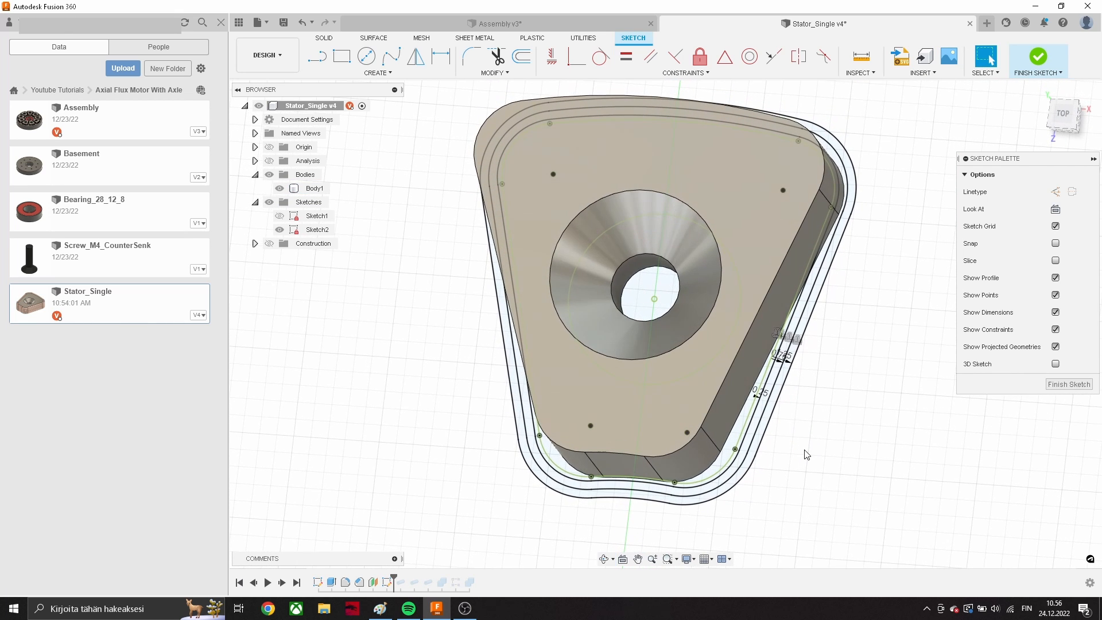
pyautogui.click(387, 582)
pyautogui.scroll(3, 717, 463)
pyautogui.press('Escape')
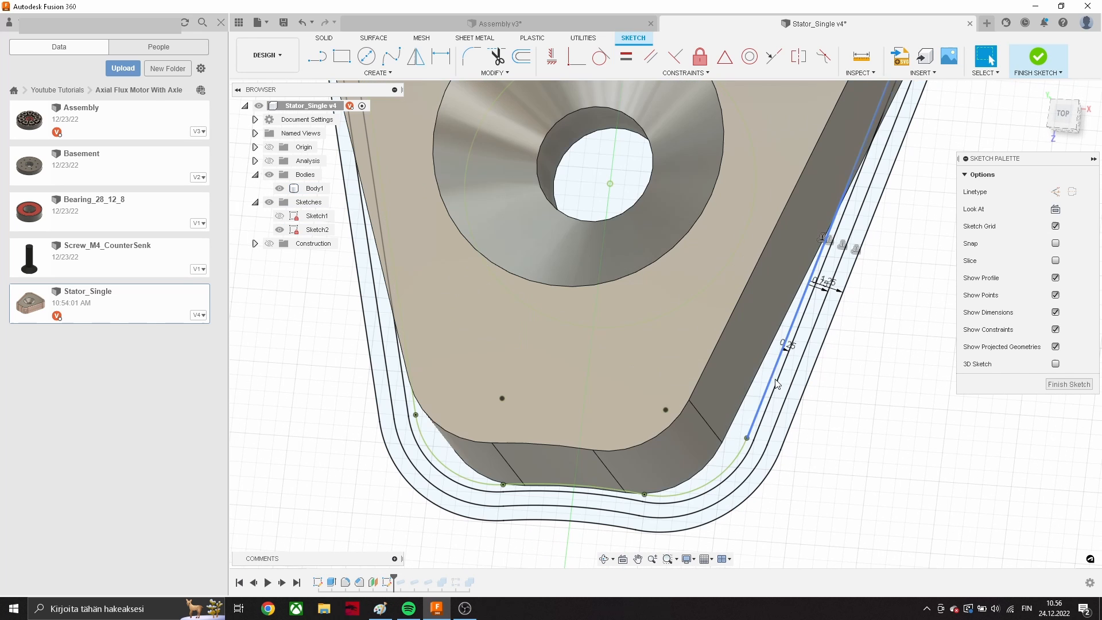
pyautogui.click(757, 411)
pyautogui.press('Escape')
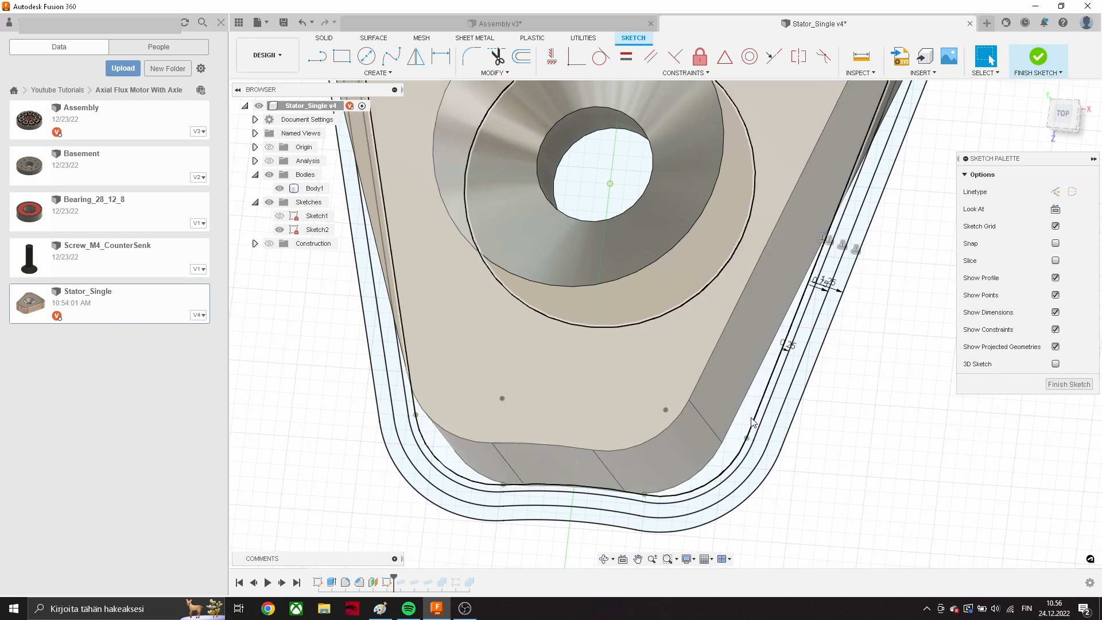
# - Hide Body1 and delete all the old coil curves from Sketch2
pyautogui.scroll(-1, 716, 459)
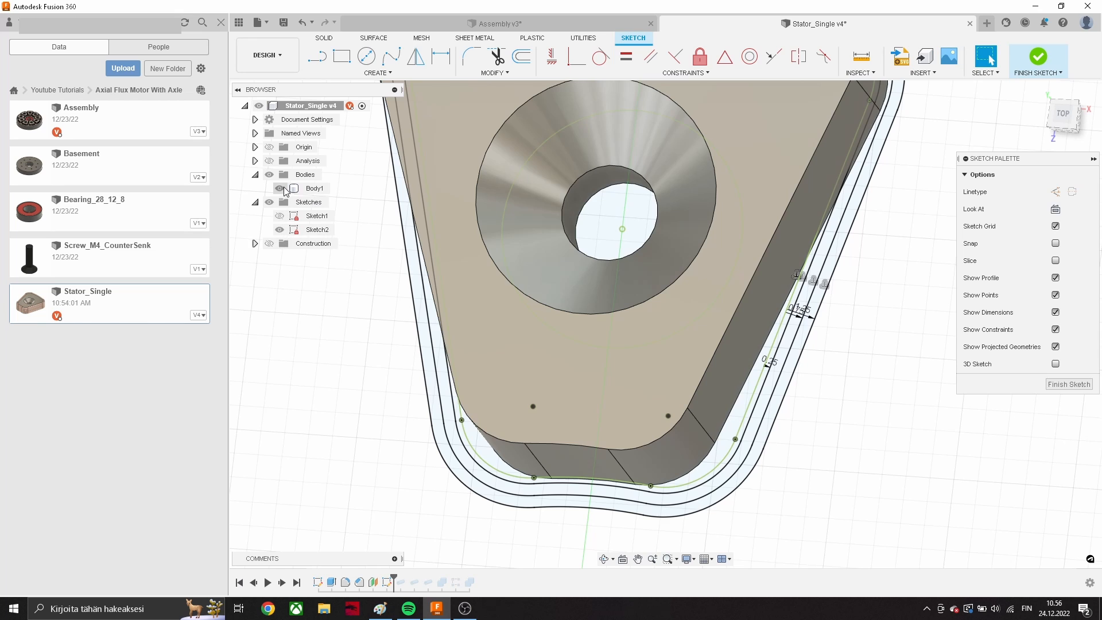
pyautogui.click(281, 189)
pyautogui.scroll(-3, 677, 453)
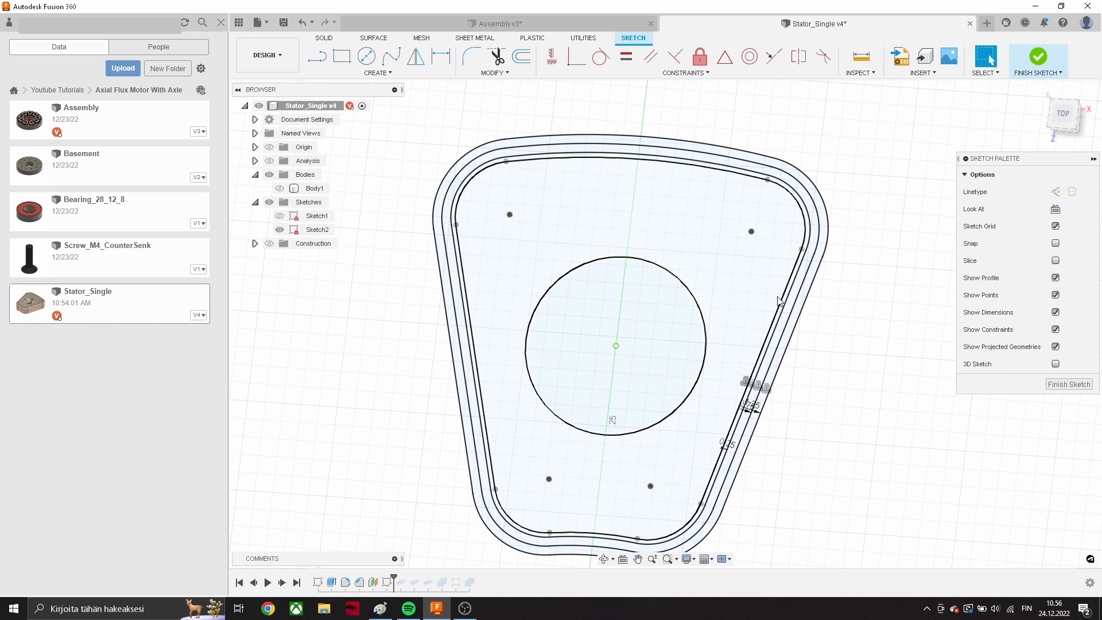
pyautogui.keyDown('shift'); pyautogui.moveTo(779, 301); pyautogui.dragTo(781, 383, button='middle'); pyautogui.keyUp('shift')
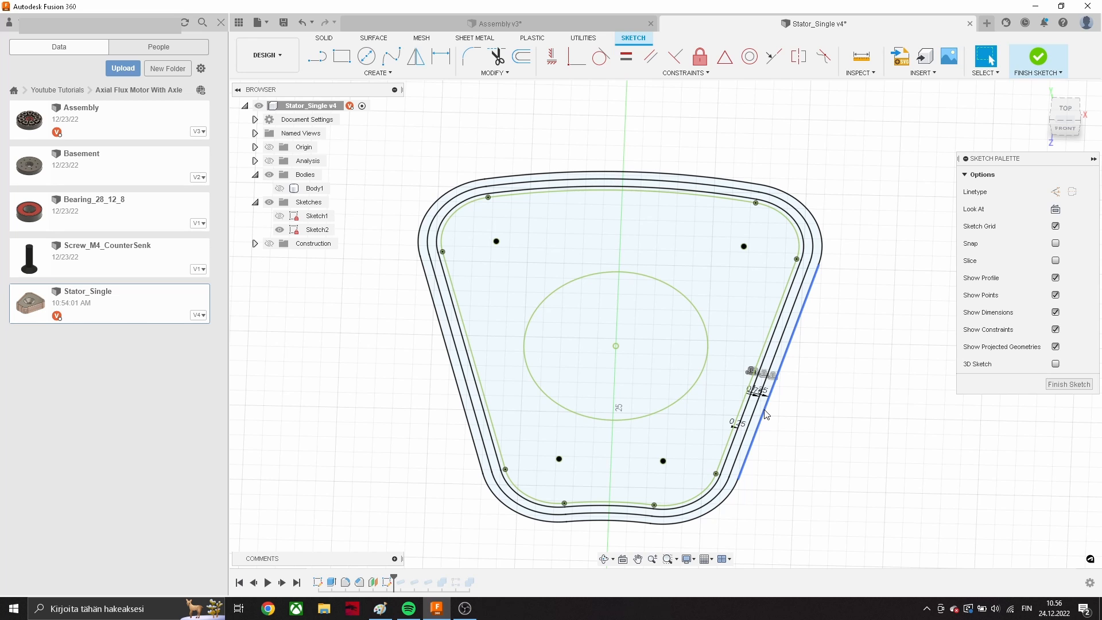
pyautogui.scroll(-2, 756, 426)
pyautogui.moveTo(831, 514)
pyautogui.mouseDown()
pyautogui.moveTo(703, 461)
pyautogui.moveTo(457, 210)
pyautogui.mouseUp()
pyautogui.press('Delete')
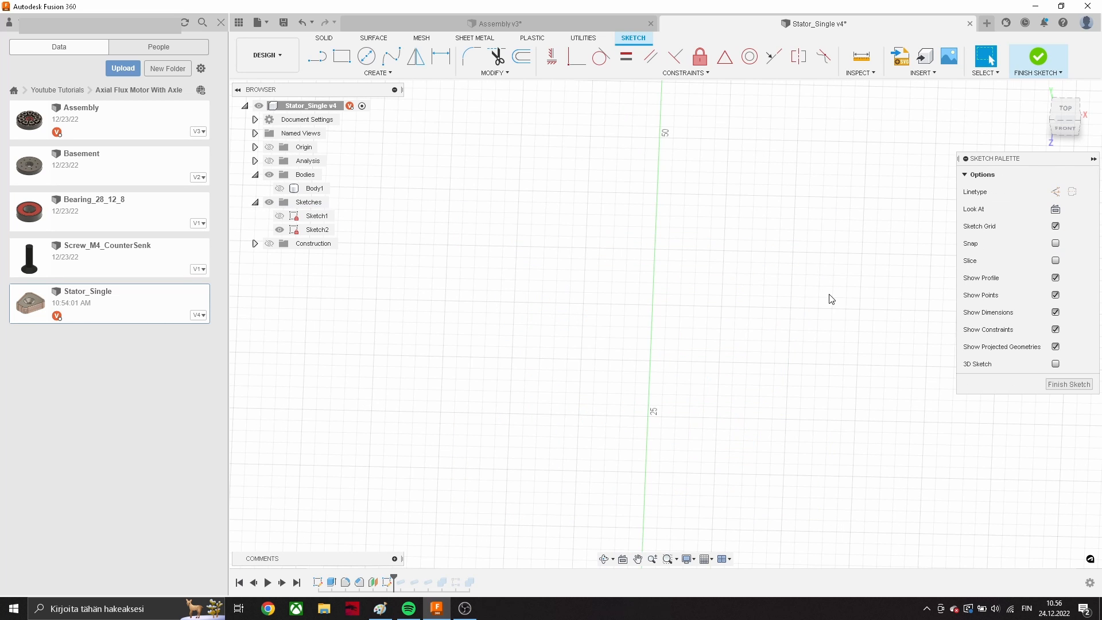
# - Show Body1, project the whole body into Sketch2, and hide the body again
pyautogui.click(279, 189)
pyautogui.press('p')
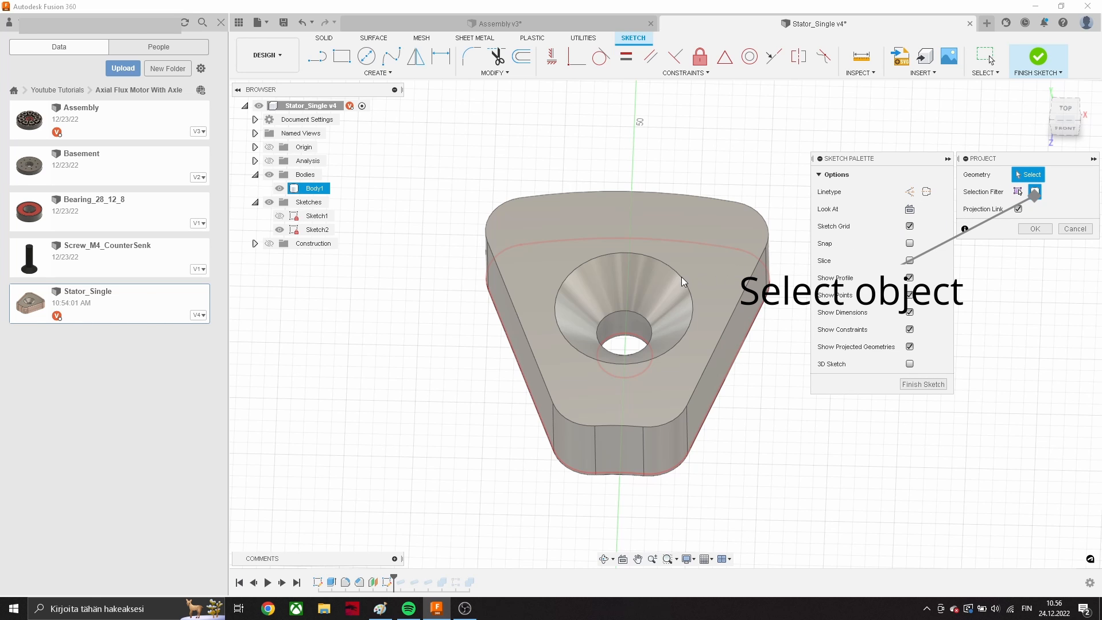
pyautogui.click(691, 274)
pyautogui.click(1034, 229)
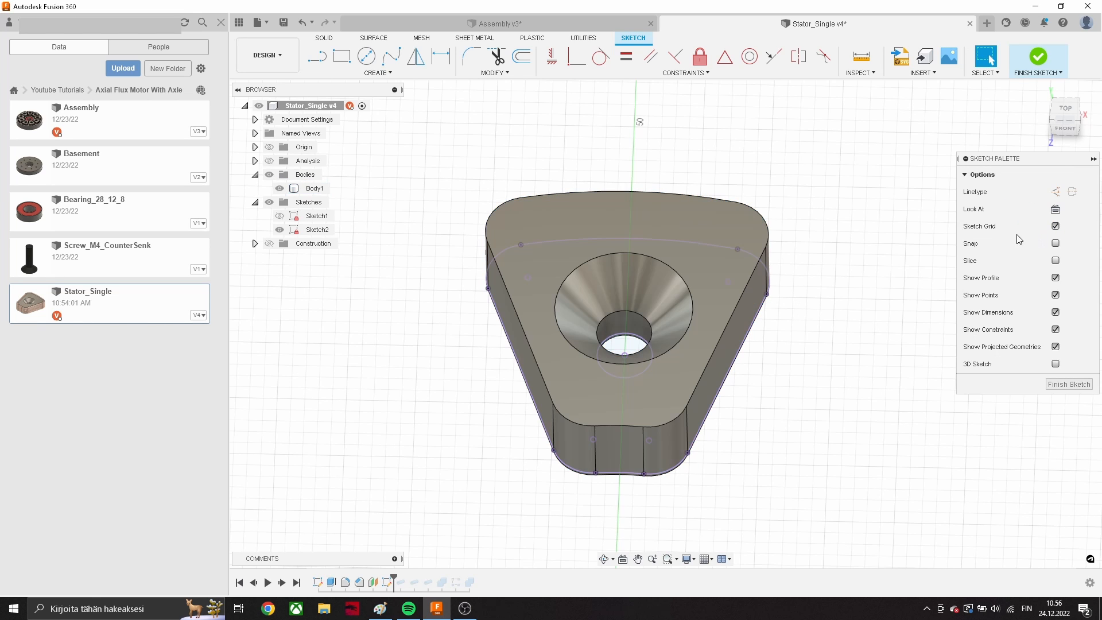
pyautogui.moveTo(880, 266)
pyautogui.keyDown('shift'); pyautogui.mouseDown(button='middle')
pyautogui.moveTo(858, 256)
pyautogui.moveTo(861, 275)
pyautogui.mouseUp(button='middle'); pyautogui.keyUp('shift')
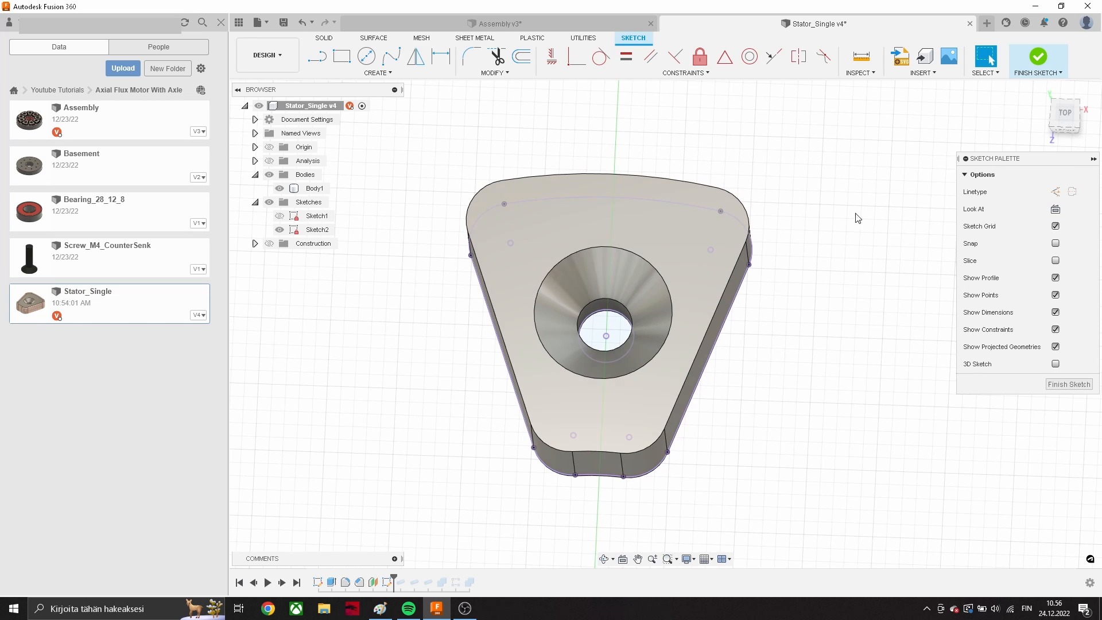
pyautogui.click(281, 188)
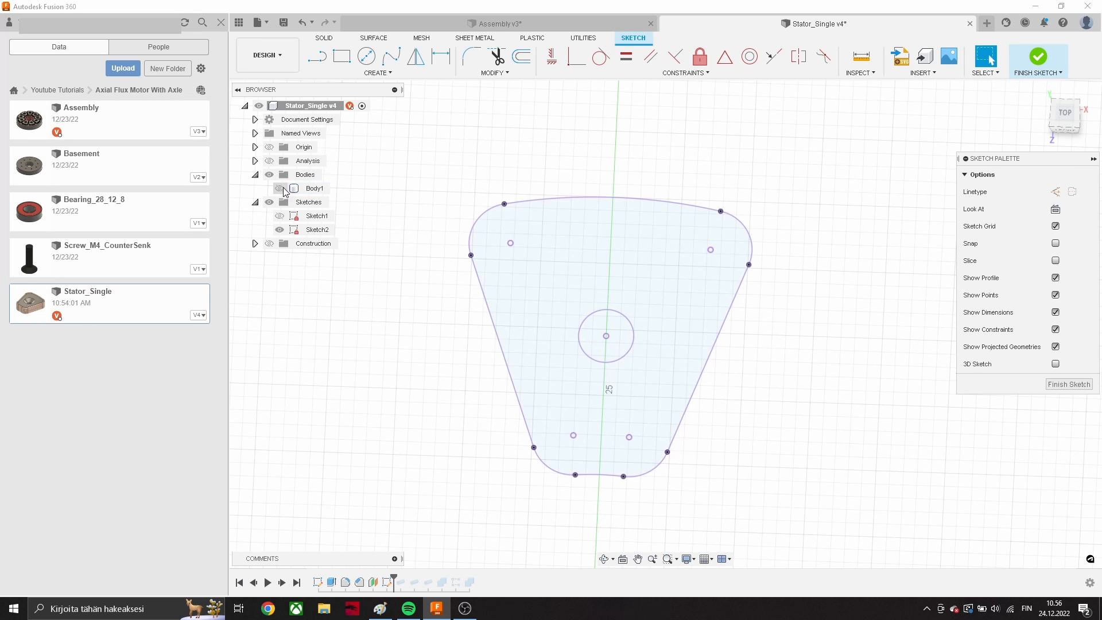
# - Offset the projected core outline outward by 0.25 mm, and create a second offset from the same outline at 0.75 mm
pyautogui.press('o')
pyautogui.click(710, 359)
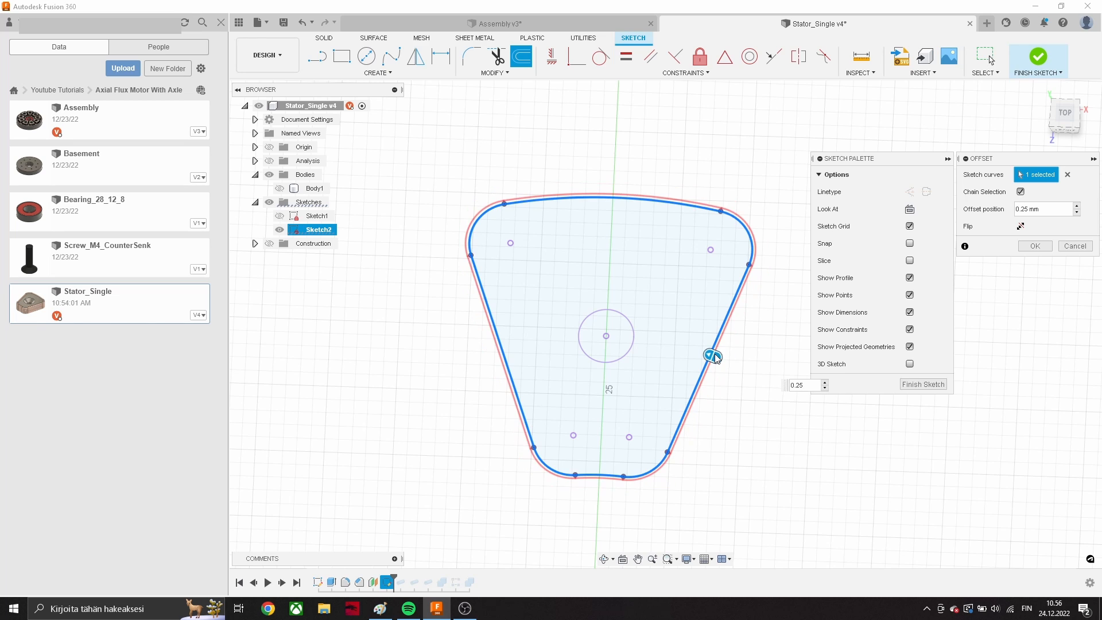
pyautogui.press('Return')
pyautogui.scroll(3, 711, 351)
pyautogui.press('o')
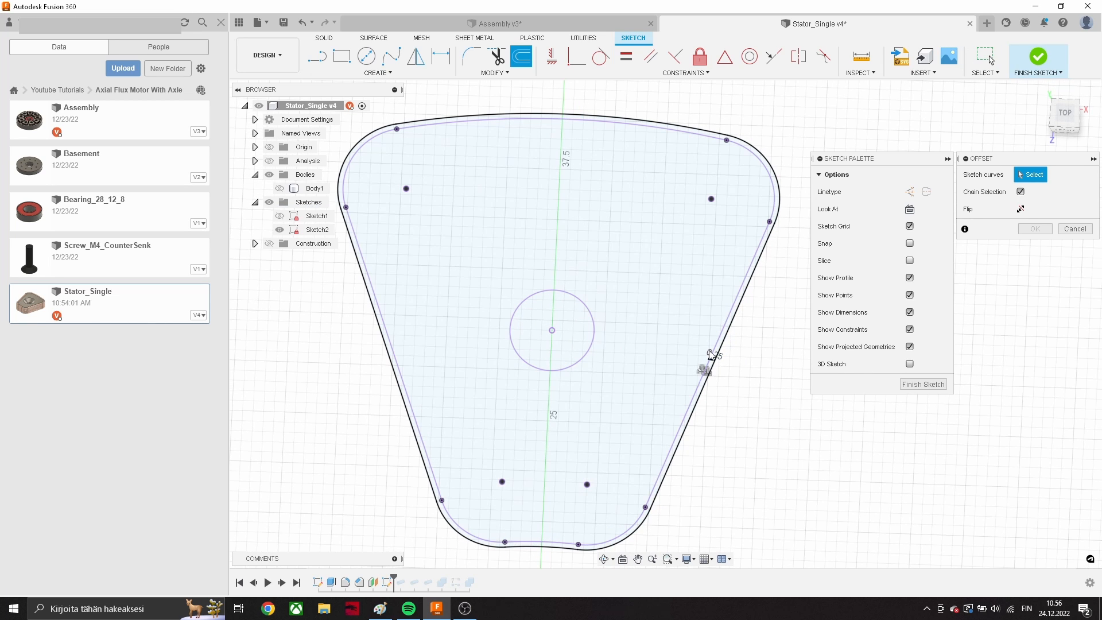
pyautogui.click(710, 355)
pyautogui.write('0.7')
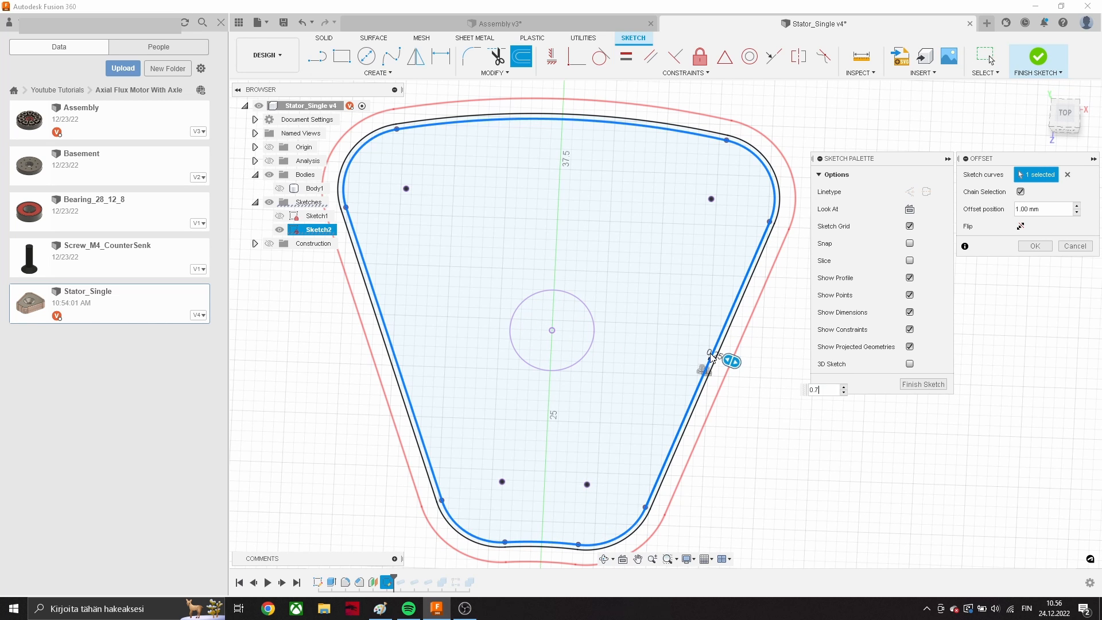
pyautogui.write('5')
pyautogui.press('Return')
# - Offset the projected core outline outward by 1.25 mm and finish Sketch2
pyautogui.scroll(2, 710, 355)
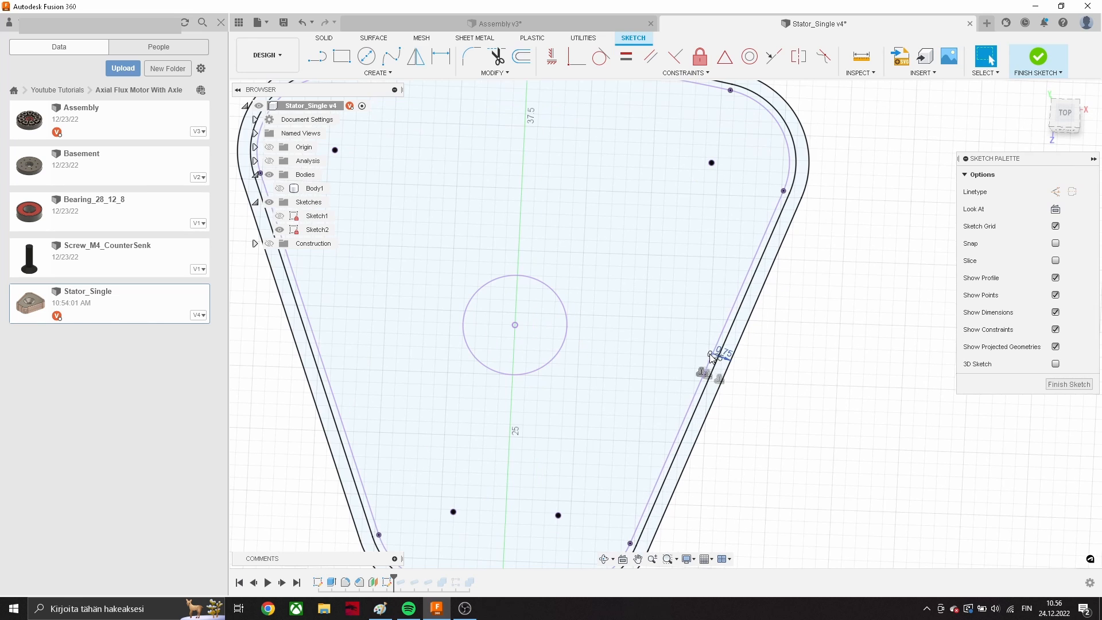
pyautogui.press('o')
pyautogui.click(711, 354)
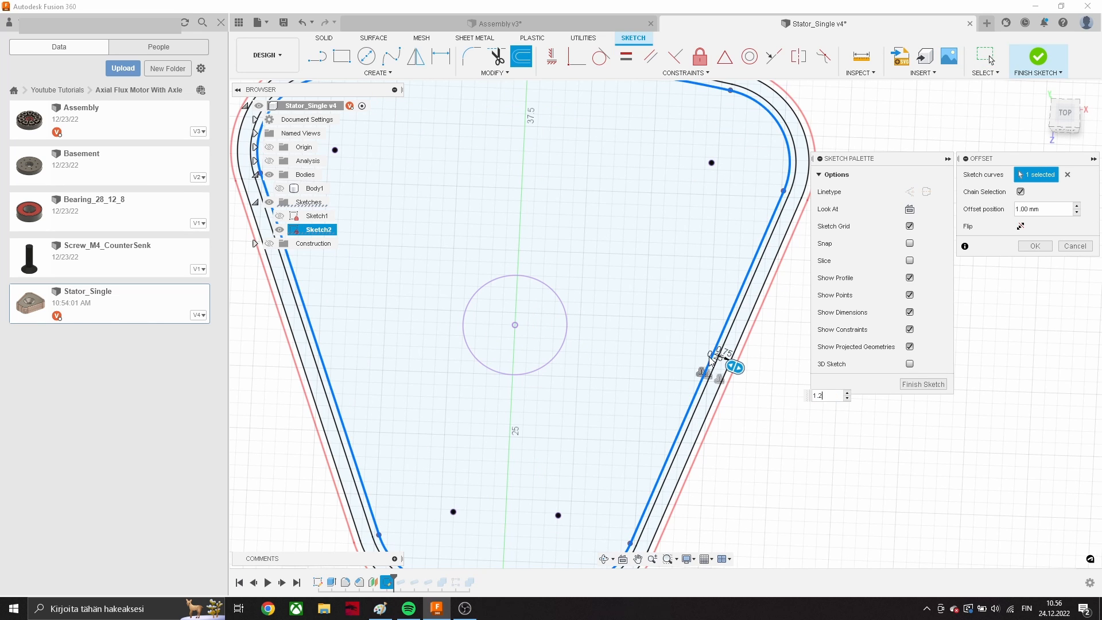
pyautogui.write('1.25')
pyautogui.press('Return')
pyautogui.scroll(-3, 743, 355)
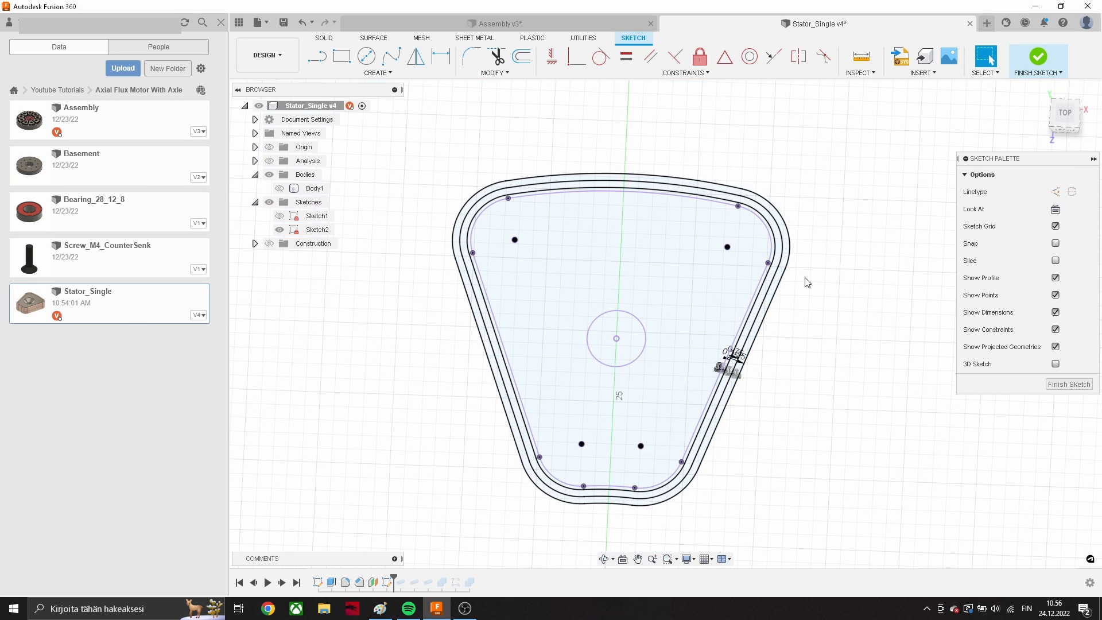
pyautogui.click(1060, 62)
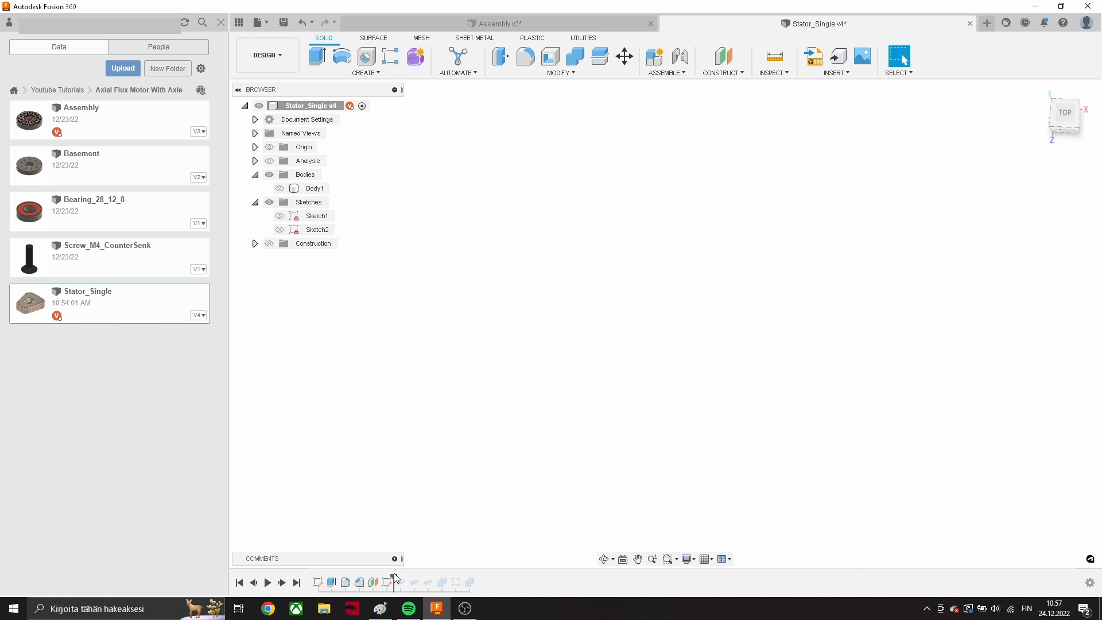
# - Advance the timeline past the first coil pipe, show Sketch2, and reassign the pipe's path to the innermost offset curve
pyautogui.moveTo(395, 578); pyautogui.dragTo(406, 580)
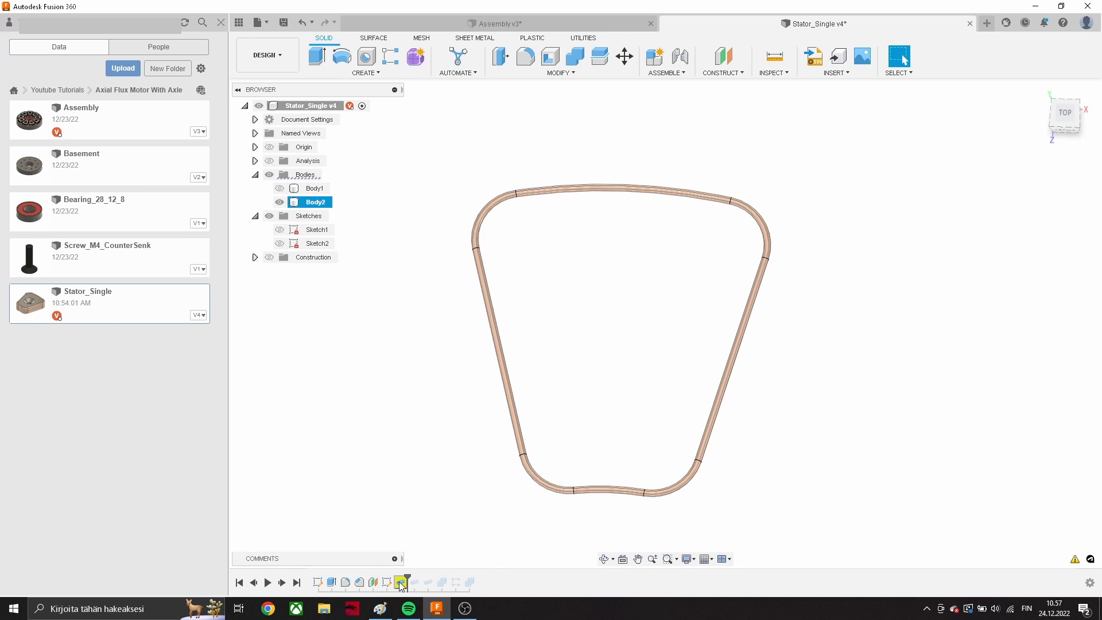
pyautogui.rightClick(401, 585)
pyautogui.click(447, 471)
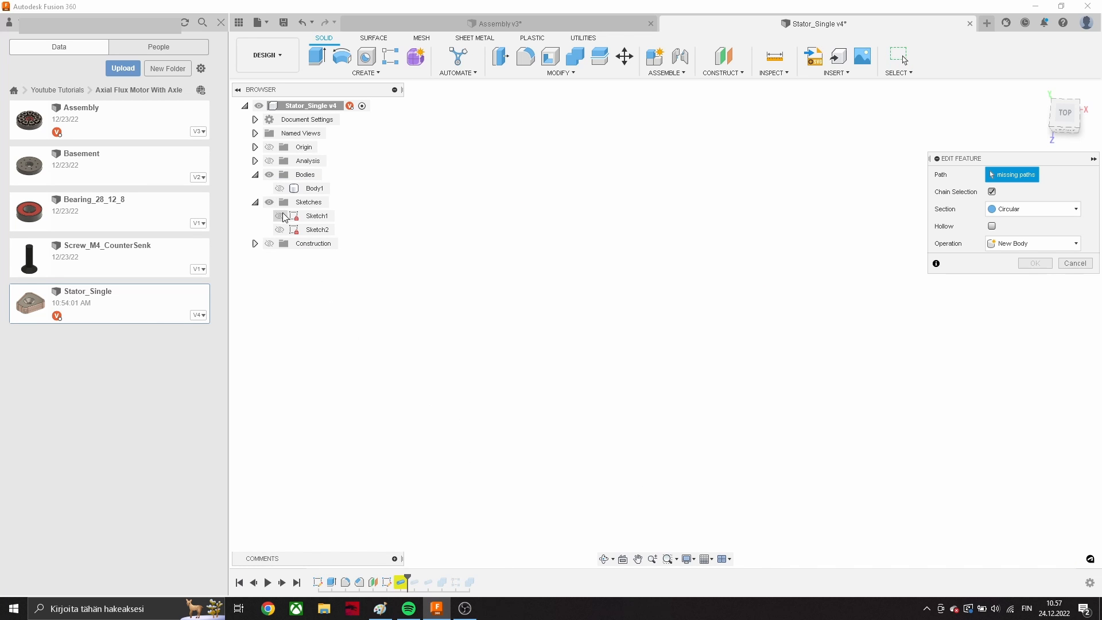
pyautogui.click(280, 216)
pyautogui.click(280, 229)
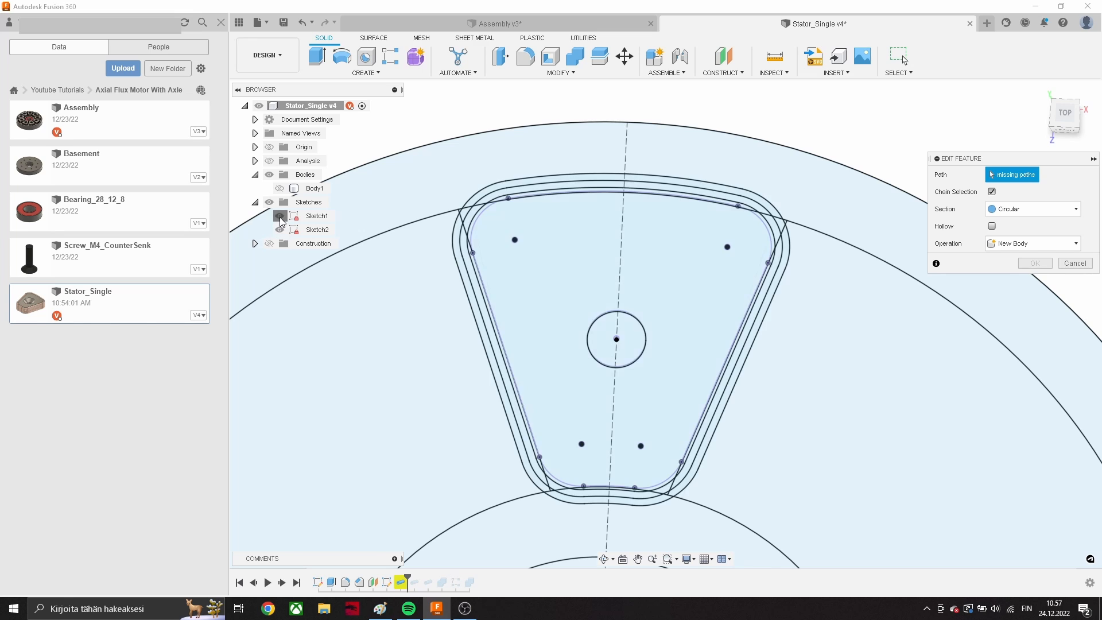
pyautogui.click(281, 216)
pyautogui.scroll(3, 532, 433)
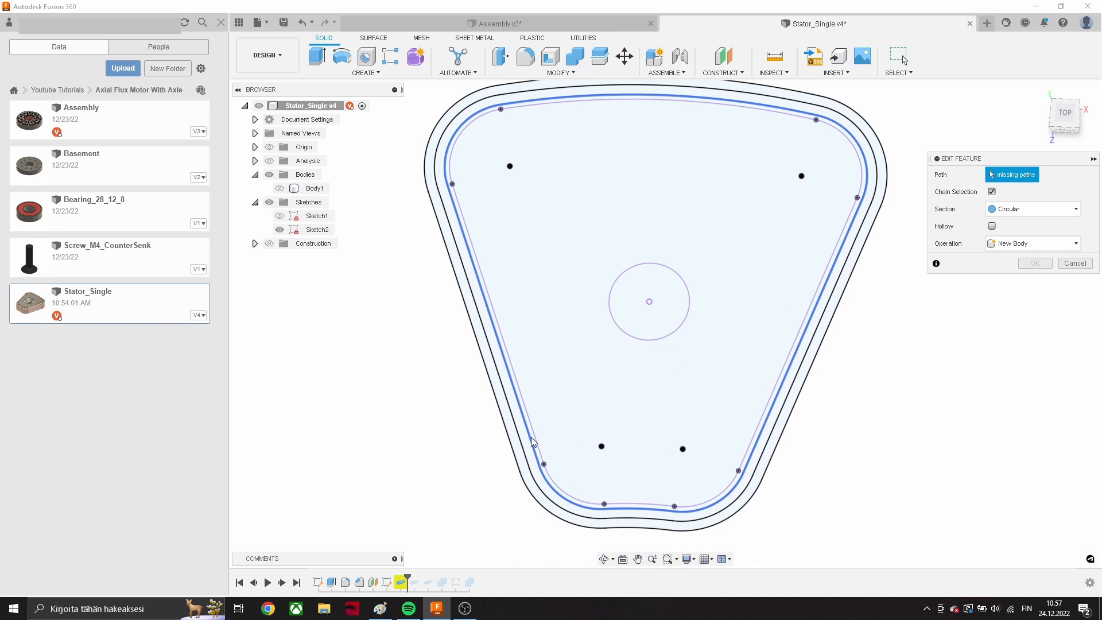
pyautogui.click(532, 442)
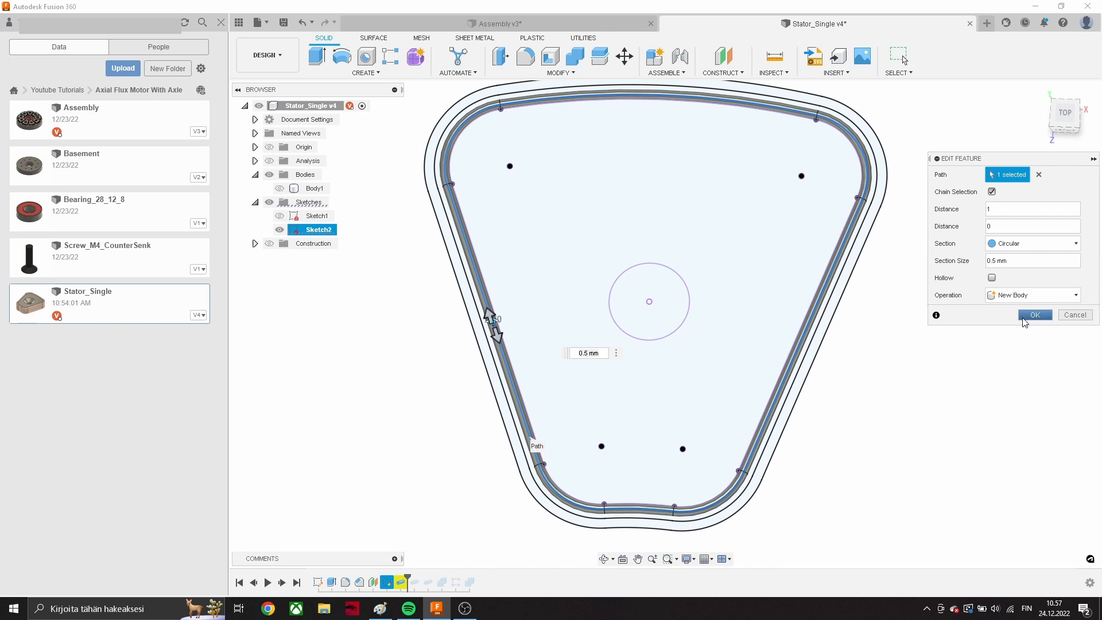
pyautogui.click(1024, 319)
# - Advance the timeline past the second coil pipe and reassign its path to the middle offset curve of Sketch2
pyautogui.moveTo(407, 576); pyautogui.dragTo(421, 575)
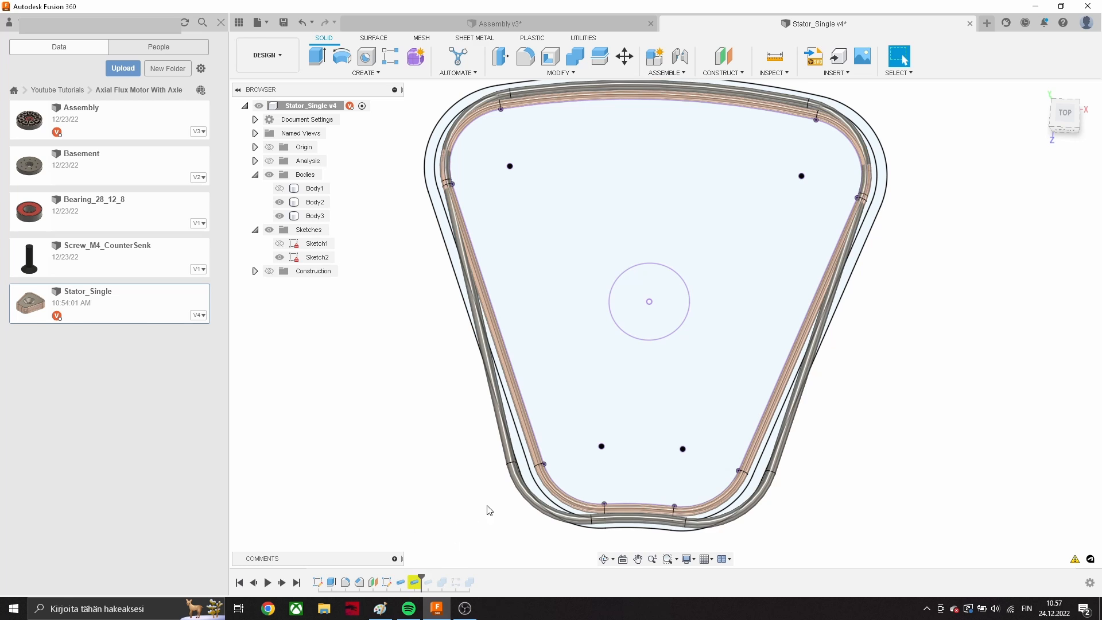
pyautogui.rightClick(414, 581)
pyautogui.click(477, 466)
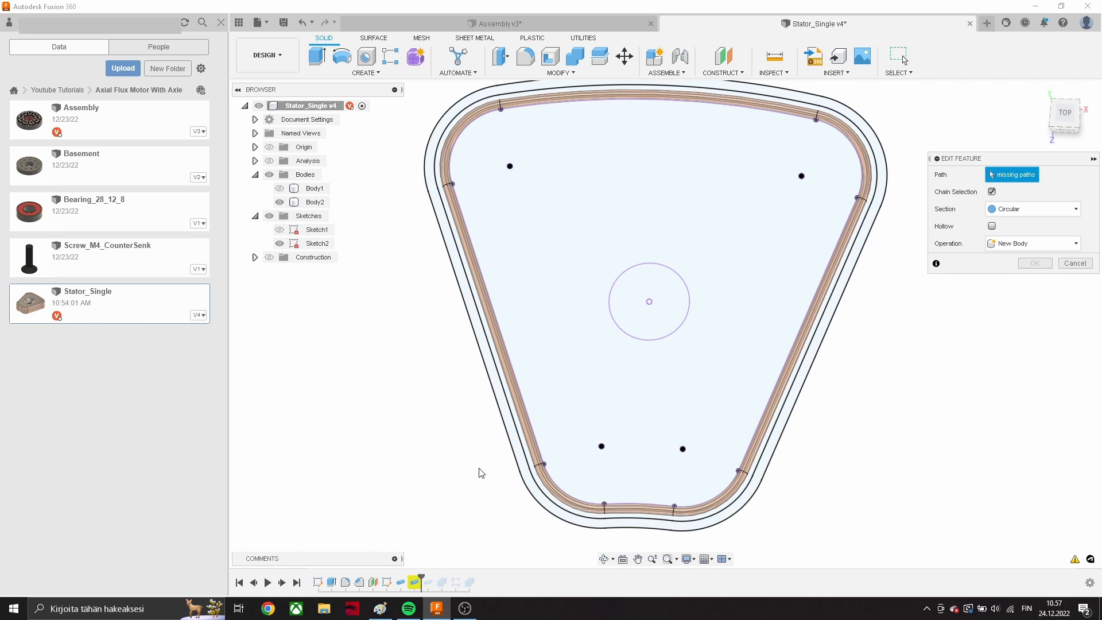
pyautogui.click(534, 471)
pyautogui.click(1034, 319)
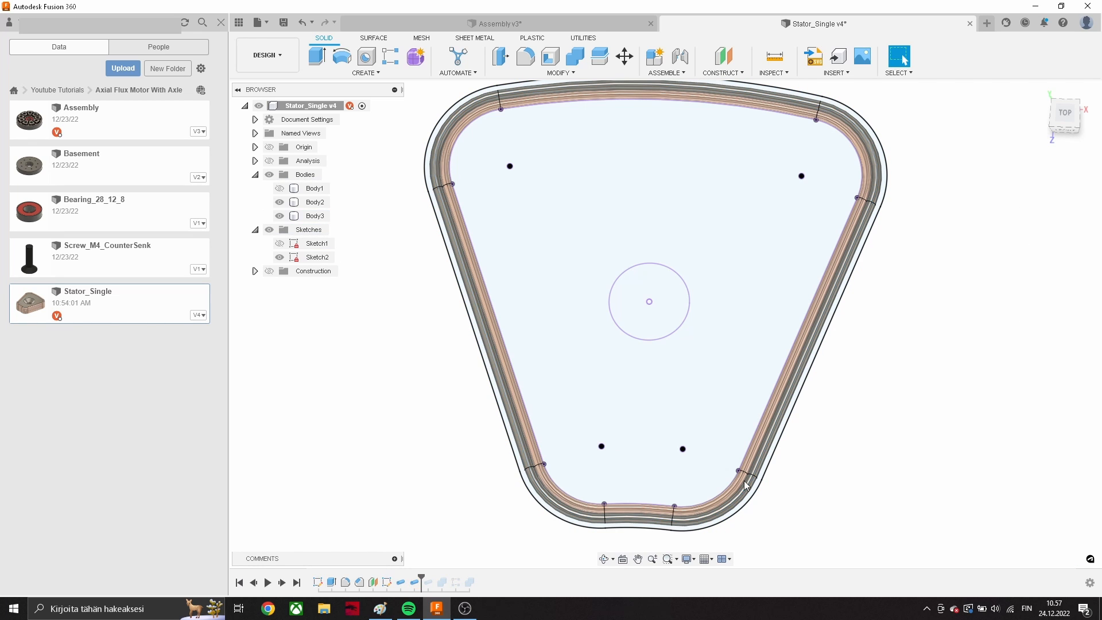
# - Advance the timeline past the third coil pipe and reassign its path to the outermost offset curve of Sketch2
pyautogui.moveTo(422, 575); pyautogui.dragTo(435, 575)
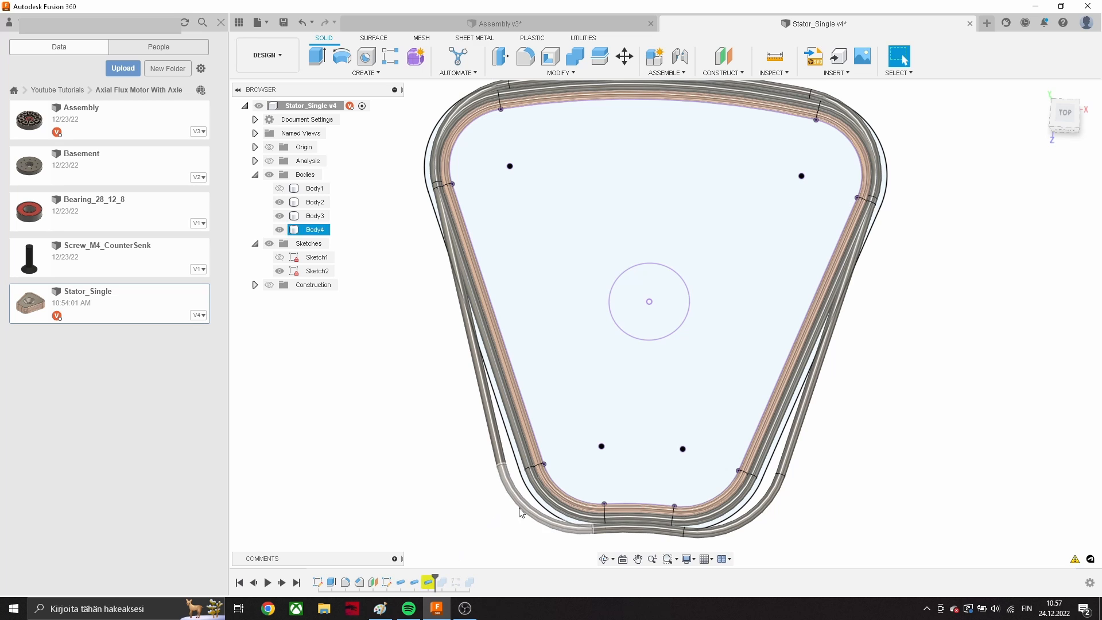
pyautogui.rightClick(428, 582)
pyautogui.click(456, 468)
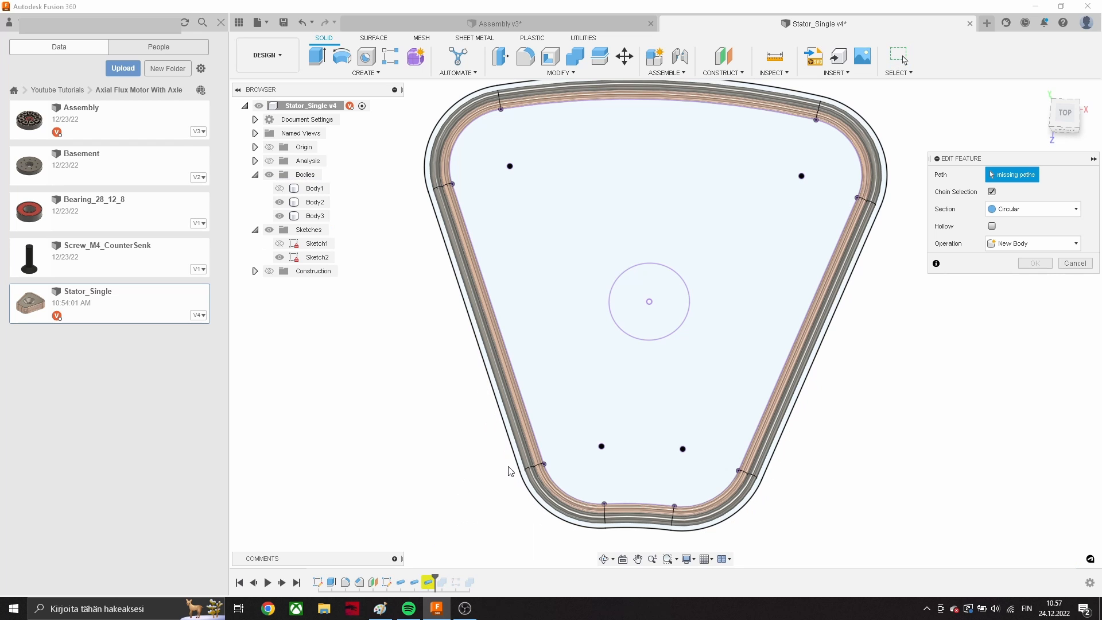
pyautogui.click(1041, 319)
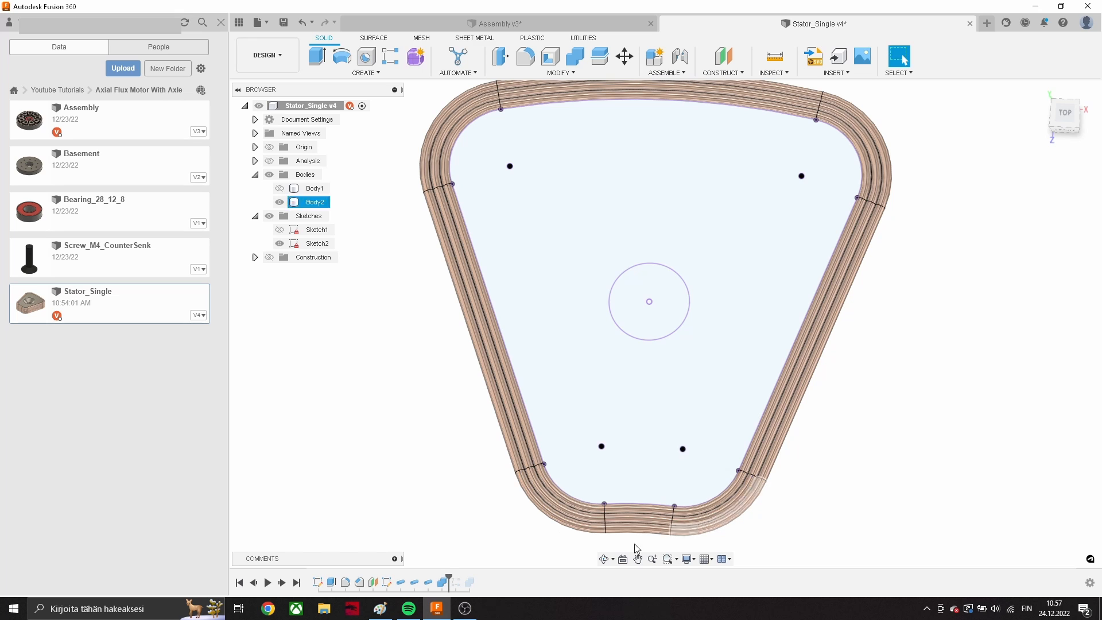
# - Advance the timeline past the coil pattern feature and check the stacked windings it produces
pyautogui.scroll(-2, 570, 549)
pyautogui.moveTo(451, 575); pyautogui.dragTo(463, 580)
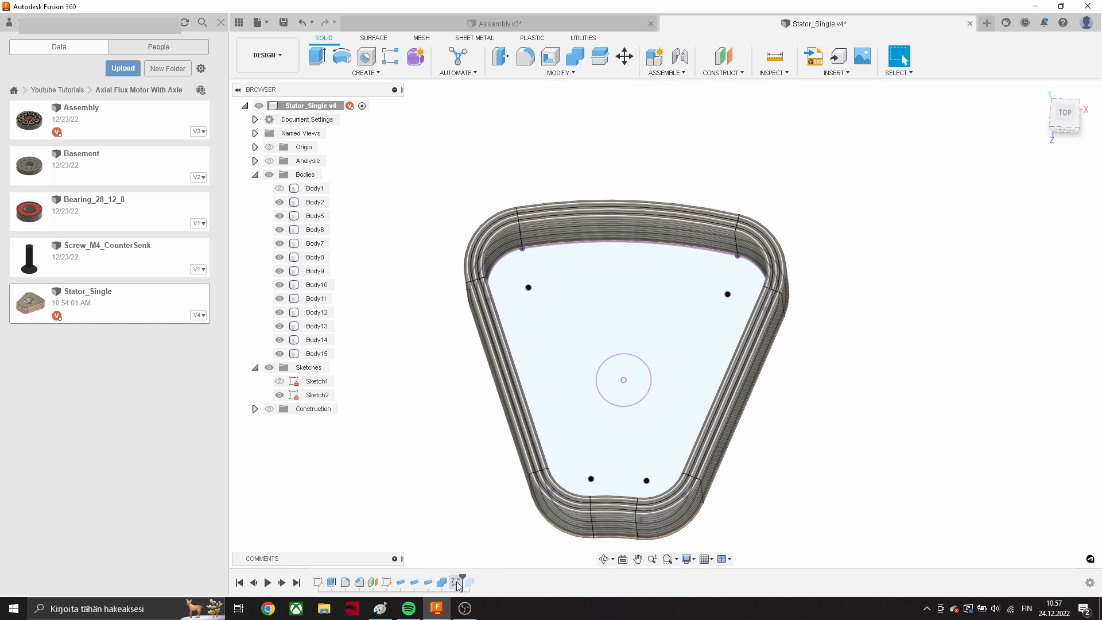
pyautogui.keyDown('shift'); pyautogui.moveTo(789, 527); pyautogui.dragTo(760, 503, button='middle'); pyautogui.keyUp('shift')
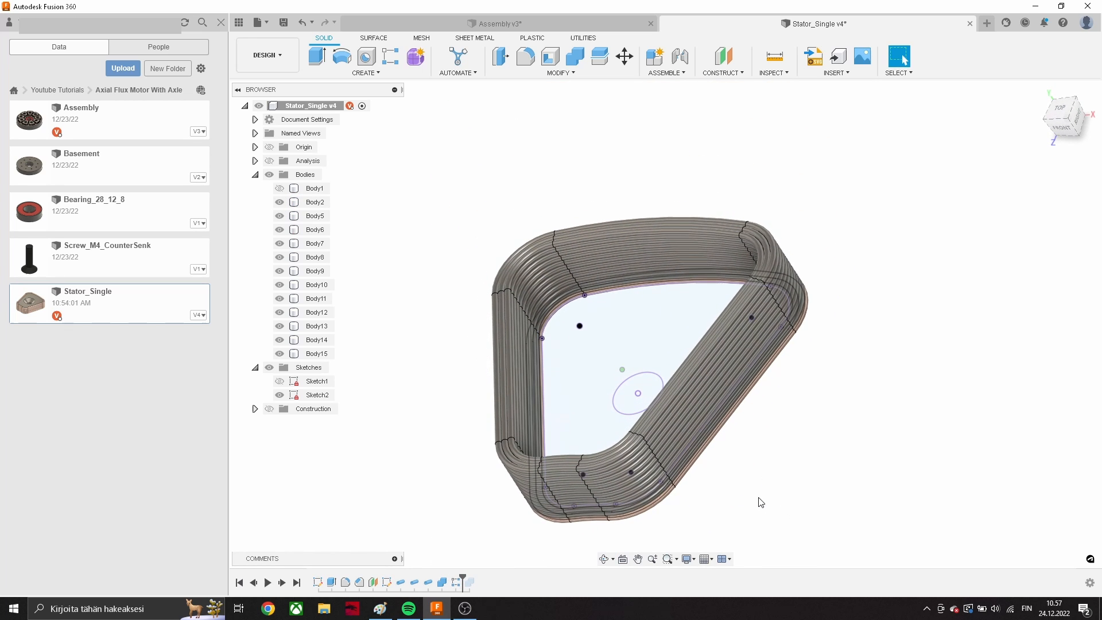
pyautogui.click(456, 583)
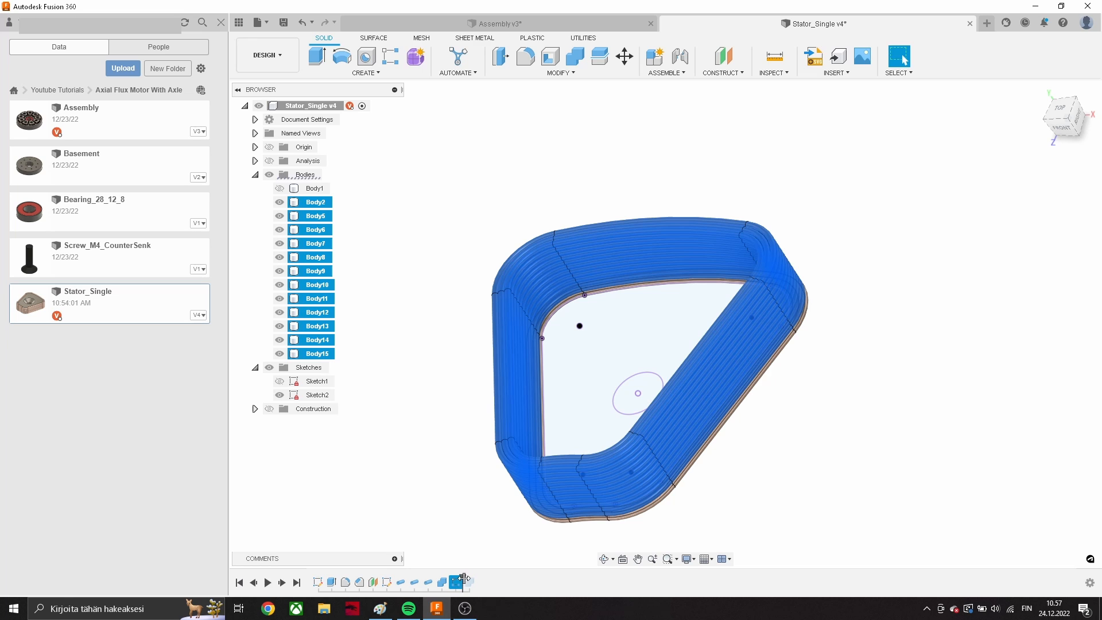
# - Advance the timeline past the final combine feature to its end and show the stator core, Body1
pyautogui.moveTo(463, 578); pyautogui.dragTo(476, 582)
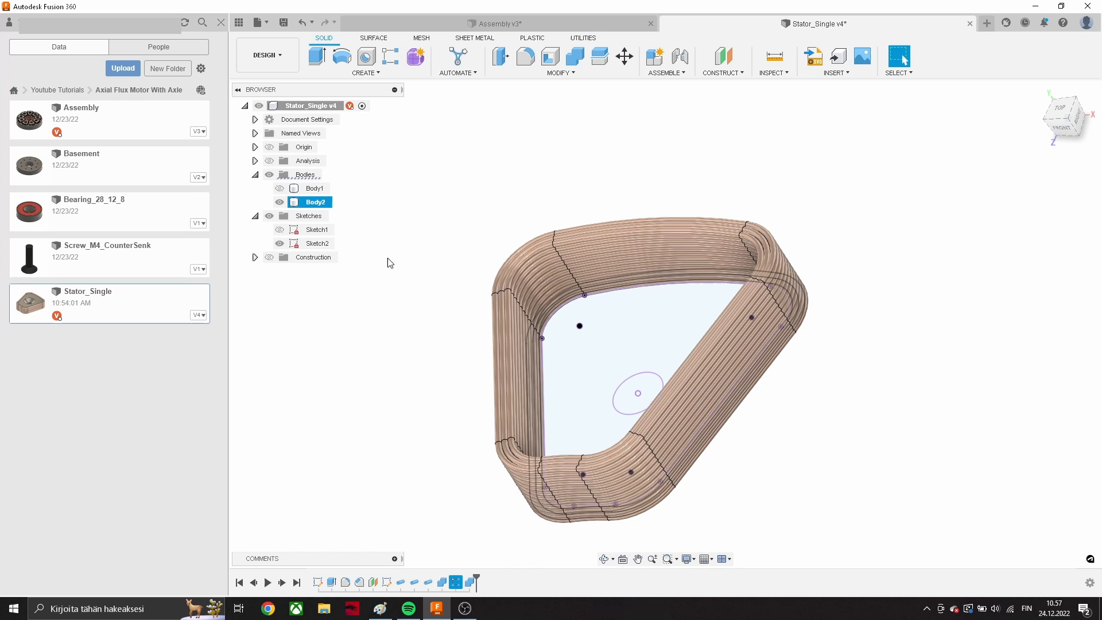
pyautogui.click(280, 189)
pyautogui.click(929, 396)
pyautogui.moveTo(908, 426); pyautogui.dragTo(855, 355, button='middle')
pyautogui.scroll(-3, 856, 355)
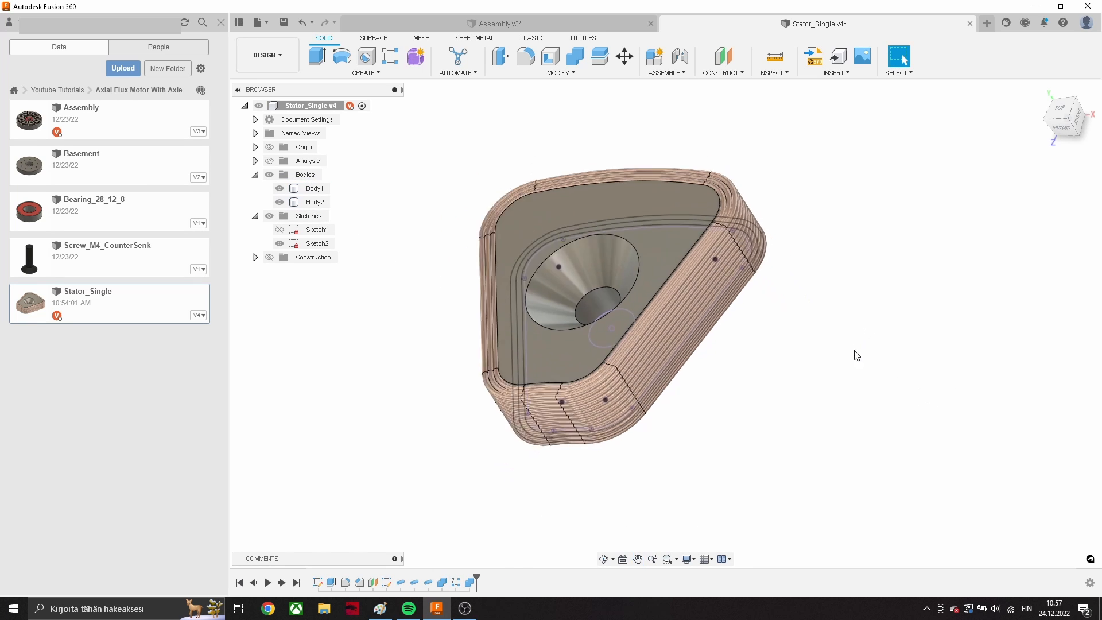
# - Hide Sketch2 and inspect the finished core and coil from above
pyautogui.keyDown('shift'); pyautogui.moveTo(599, 451); pyautogui.dragTo(597, 462, button='middle'); pyautogui.keyUp('shift')
pyautogui.click(280, 243)
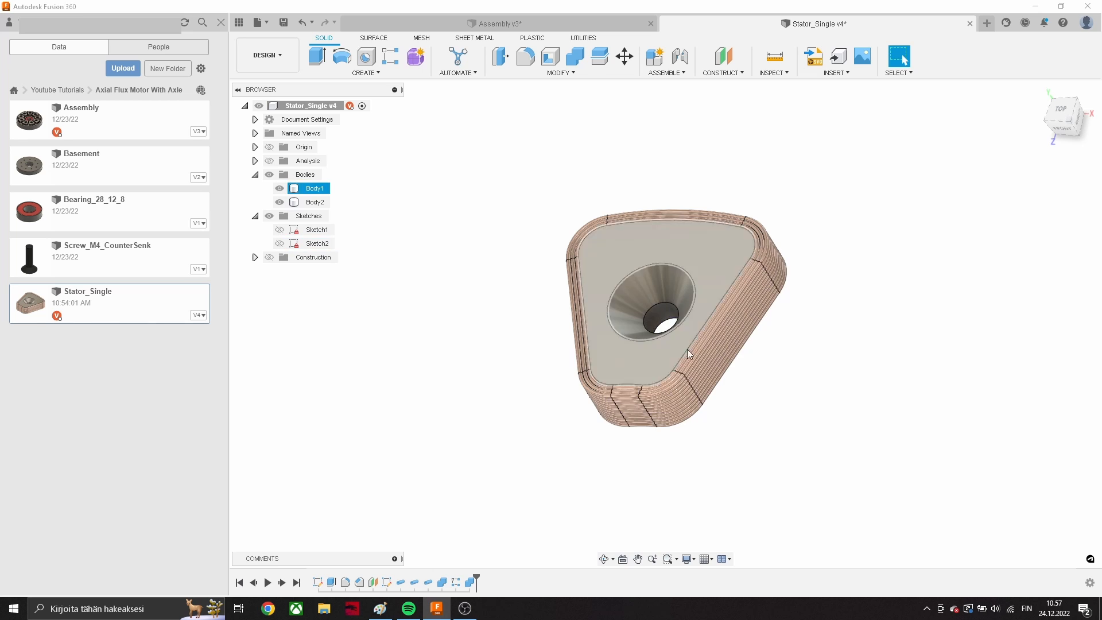
pyautogui.keyDown('shift'); pyautogui.moveTo(691, 359); pyautogui.dragTo(728, 376, button='middle'); pyautogui.keyUp('shift')
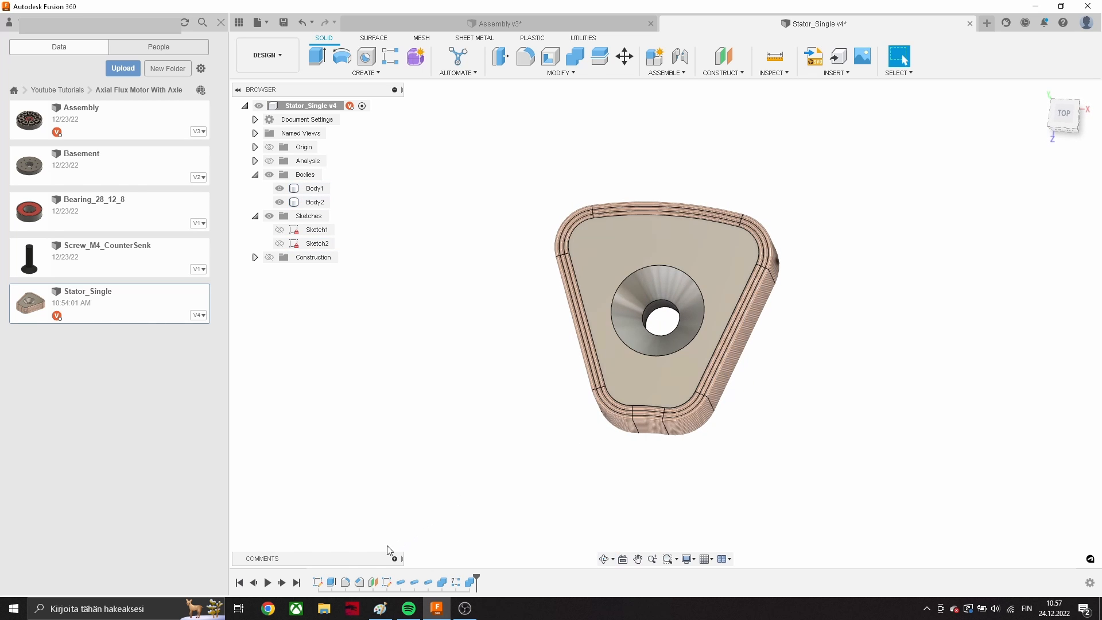
# - Edit the base stator sketch, Sketch1, setting the width at the profile's narrow inner end to 10 mm, and finish the sketch
pyautogui.doubleClick(317, 583)
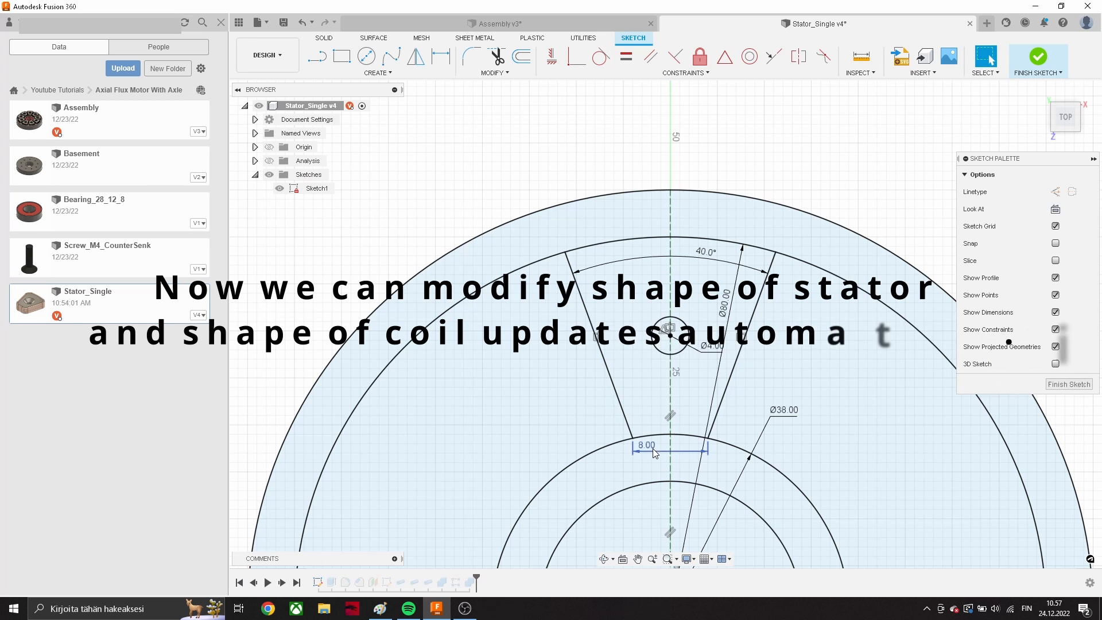
pyautogui.doubleClick(655, 447)
pyautogui.press('Return')
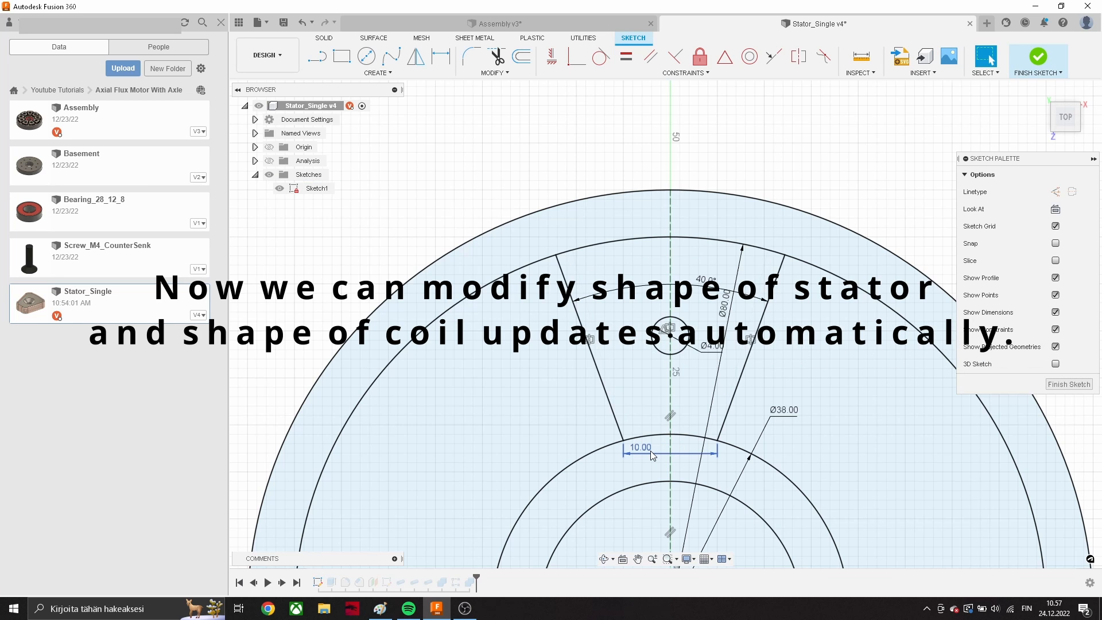
pyautogui.click(1039, 58)
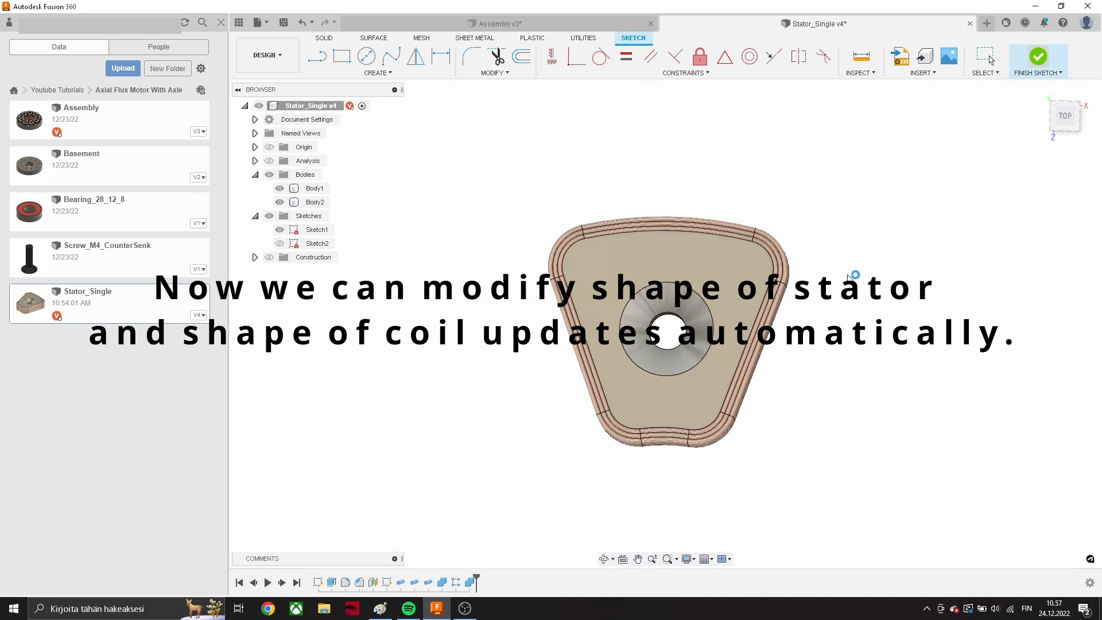